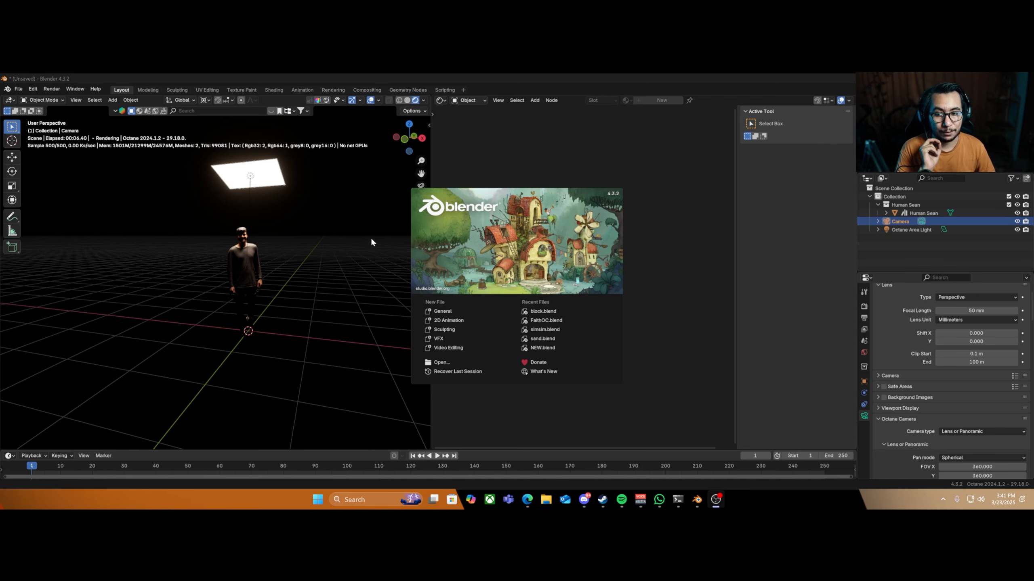
Dismiss the splash screen and view the scene through the camera.
{"action": "left_click", "coordinate": [371, 240]}
{"action": "middle_click_drag", "start_coordinate": [344, 250], "coordinate": [340, 290]}
{"action": "key", "text": "KP_0"}
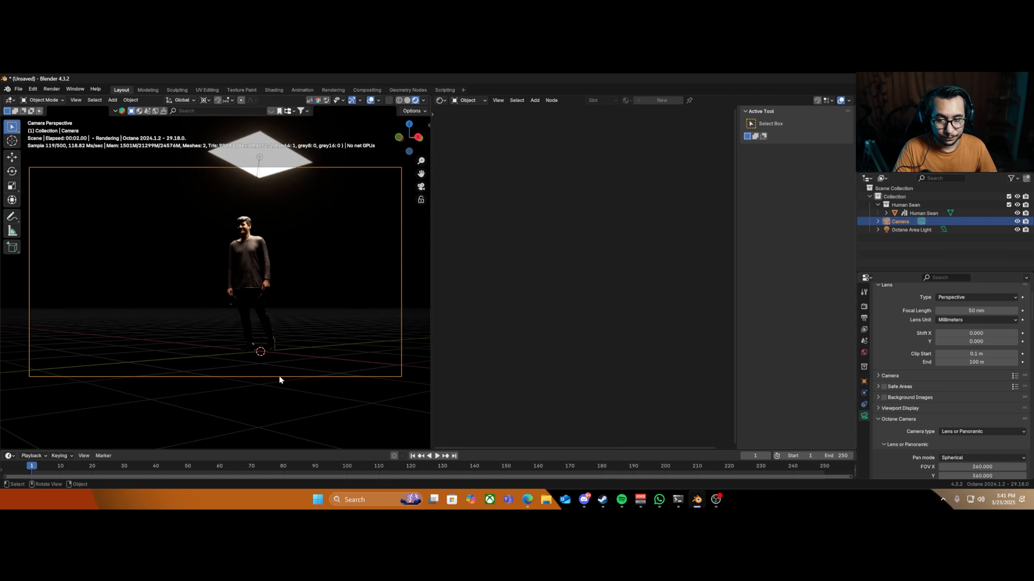
Try the Orthographic and Panoramic lens types on the camera and return it to Perspective.
{"action": "scroll", "coordinate": [969, 391], "scroll_direction": "up", "scroll_amount": 3}
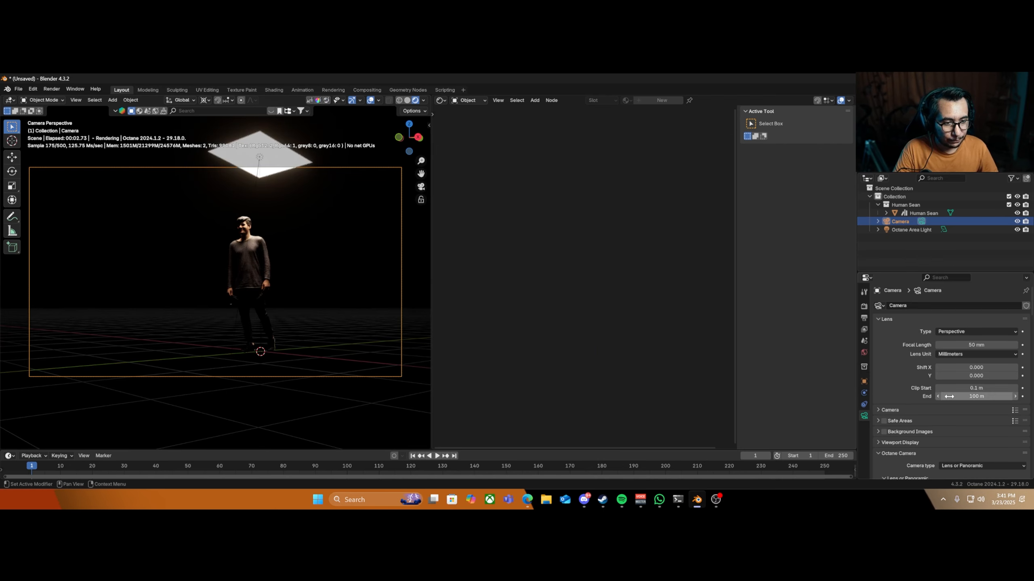
{"action": "left_click", "coordinate": [975, 331]}
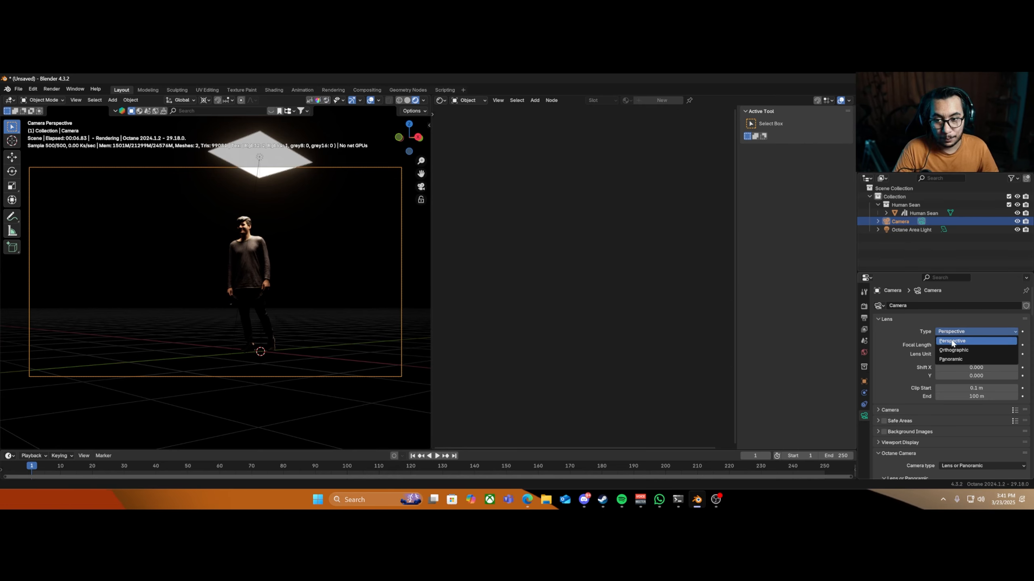
{"action": "left_click", "coordinate": [958, 351]}
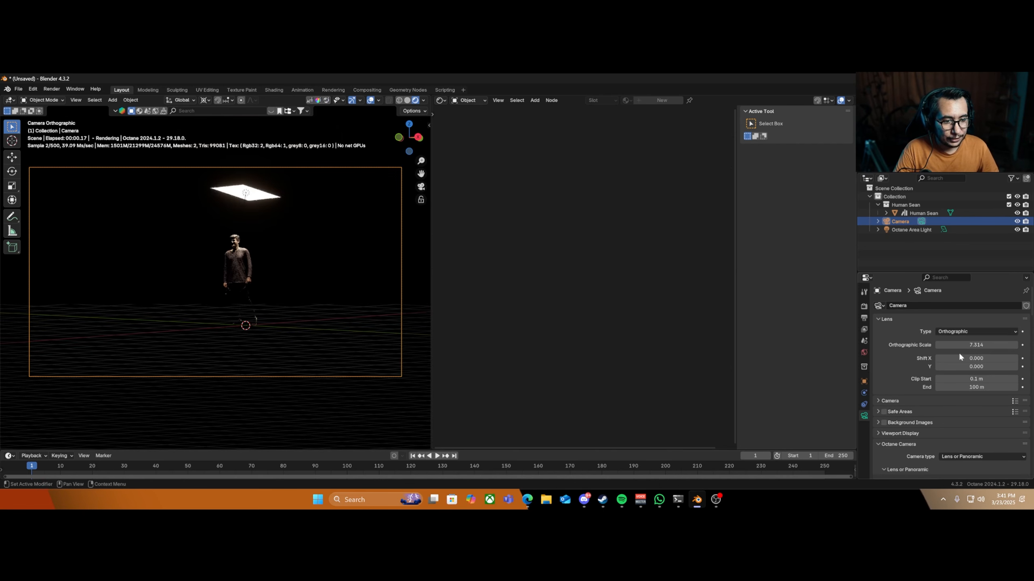
{"action": "left_click", "coordinate": [964, 333]}
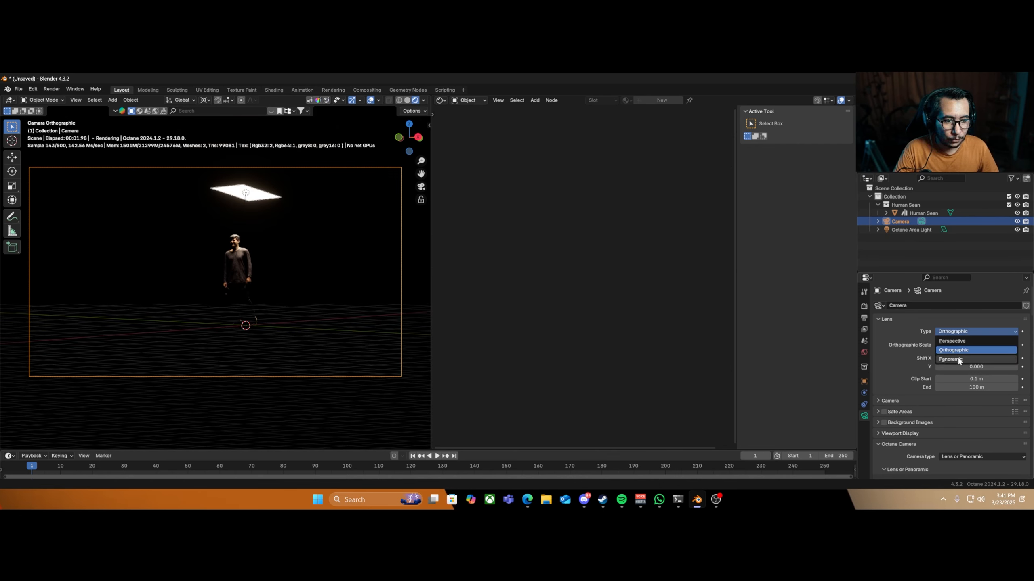
{"action": "left_click", "coordinate": [958, 356]}
{"action": "left_click", "coordinate": [957, 332]}
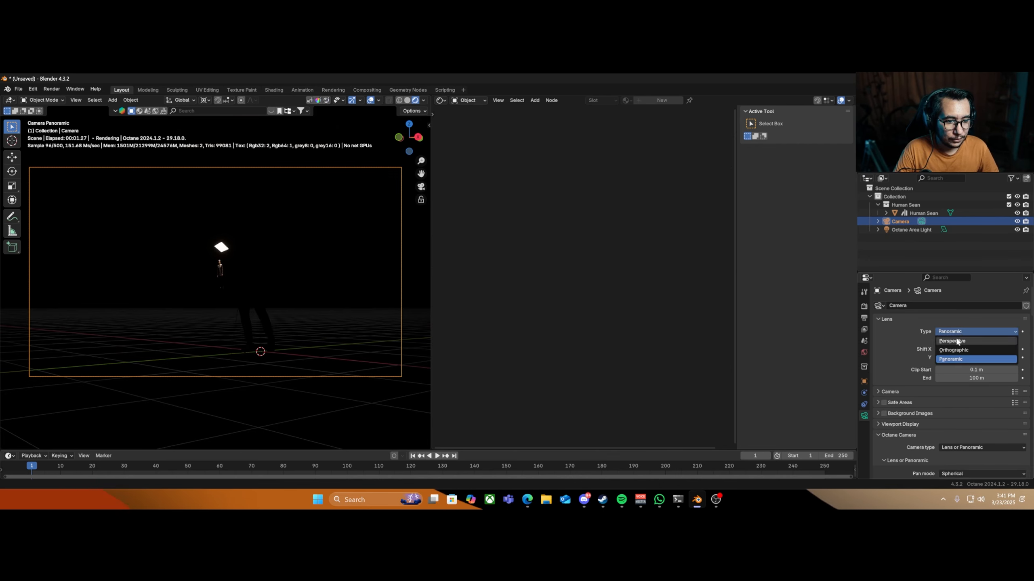
{"action": "left_click", "coordinate": [958, 341]}
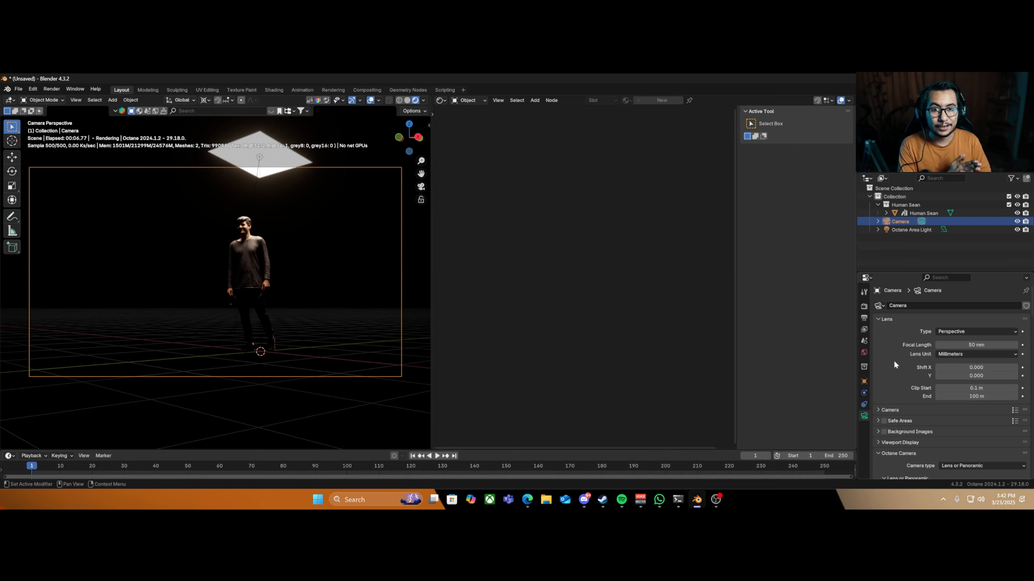
Look through the camera's Octane Camera, Octane Imager, Denoiser and Post Processing settings.
{"action": "scroll", "coordinate": [907, 364], "scroll_direction": "down", "scroll_amount": 15}
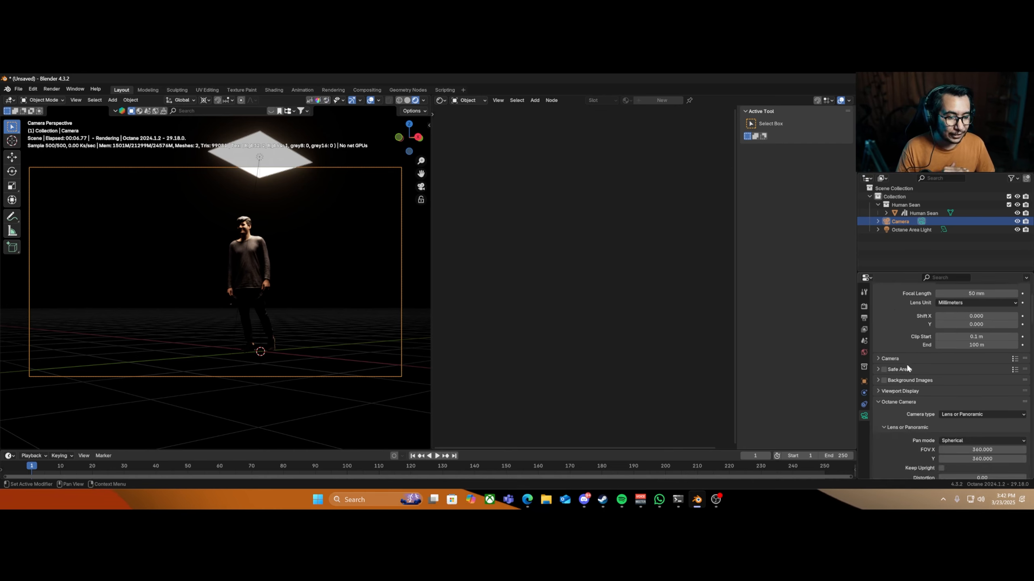
{"action": "scroll", "coordinate": [931, 354], "scroll_direction": "down", "scroll_amount": 15}
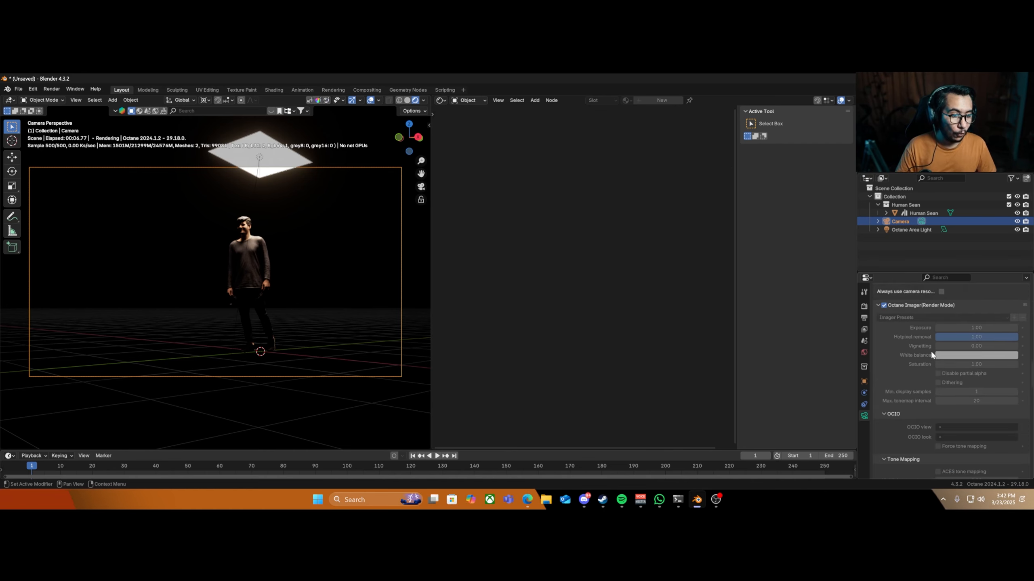
{"action": "scroll", "coordinate": [932, 360], "scroll_direction": "down", "scroll_amount": 2}
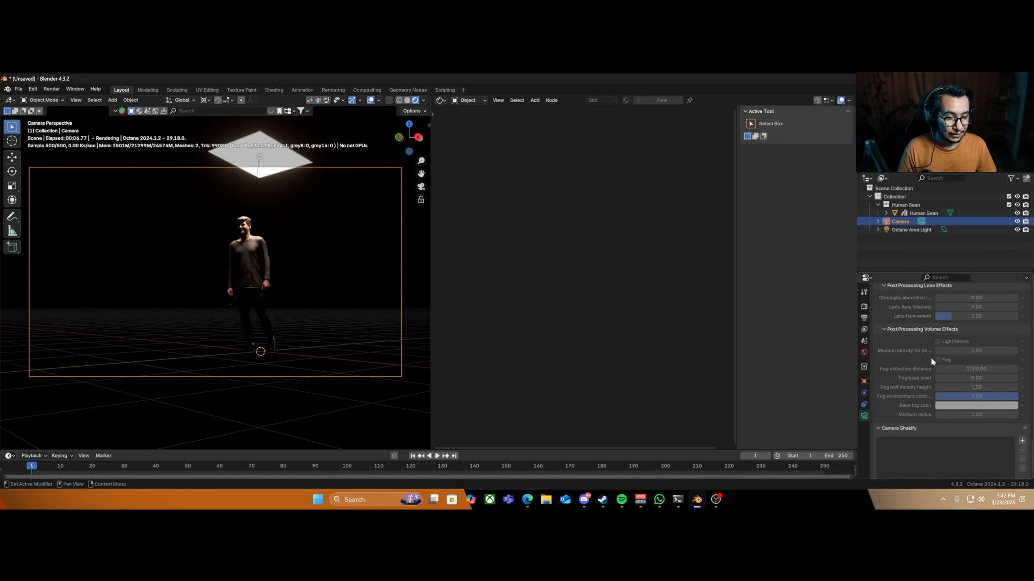
{"action": "scroll", "coordinate": [950, 360], "scroll_direction": "up", "scroll_amount": 18}
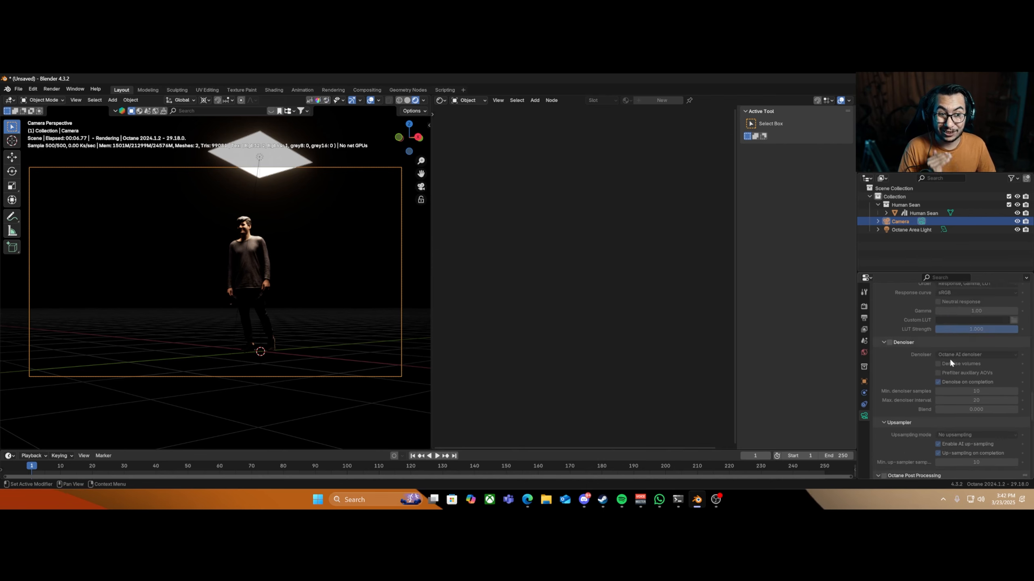
{"action": "scroll", "coordinate": [950, 359], "scroll_direction": "up", "scroll_amount": 10}
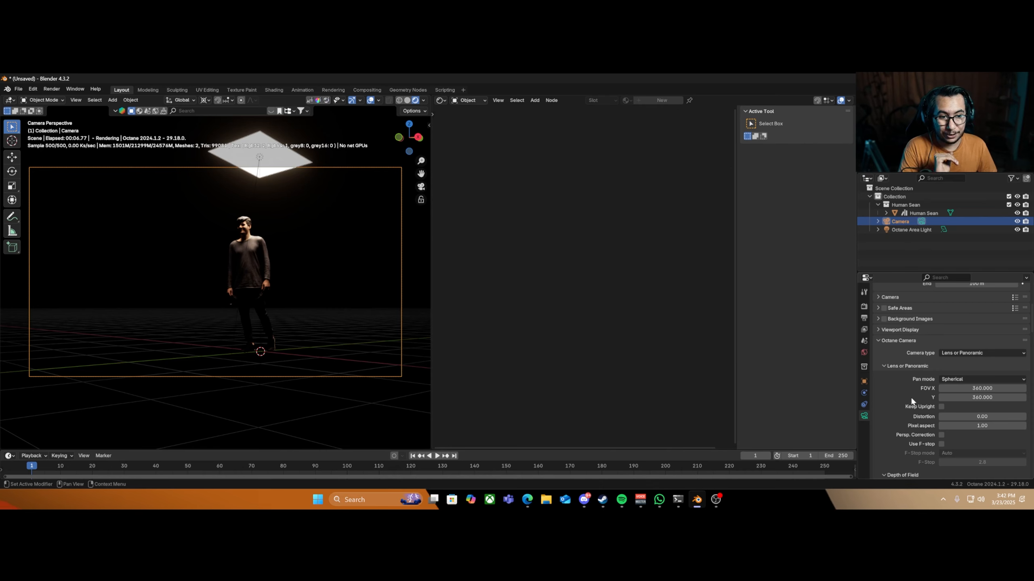
{"action": "scroll", "coordinate": [910, 396], "scroll_direction": "down", "scroll_amount": 2}
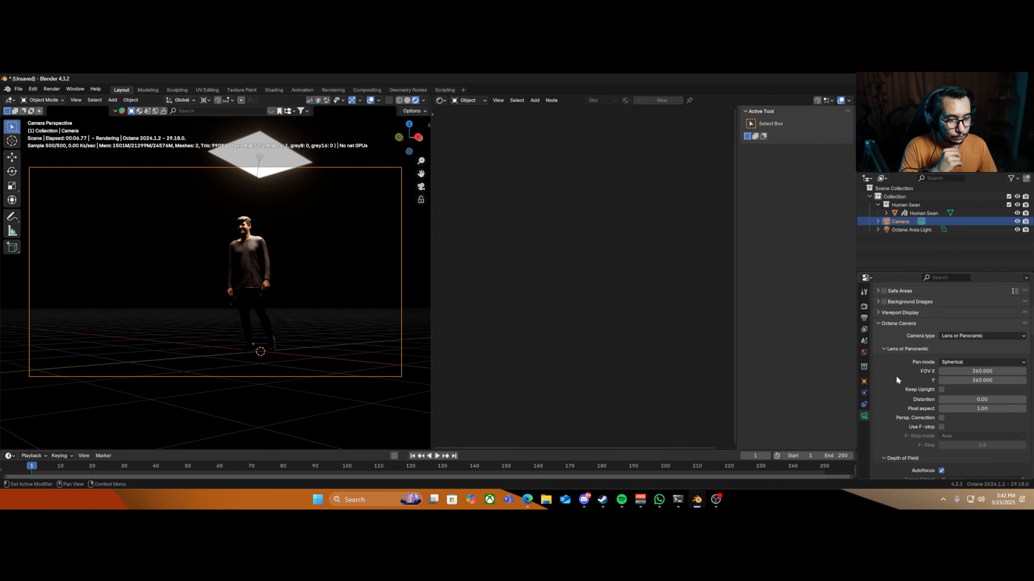
{"action": "scroll", "coordinate": [895, 375], "scroll_direction": "up", "scroll_amount": 6}
{"action": "scroll", "coordinate": [947, 422], "scroll_direction": "down", "scroll_amount": 1}
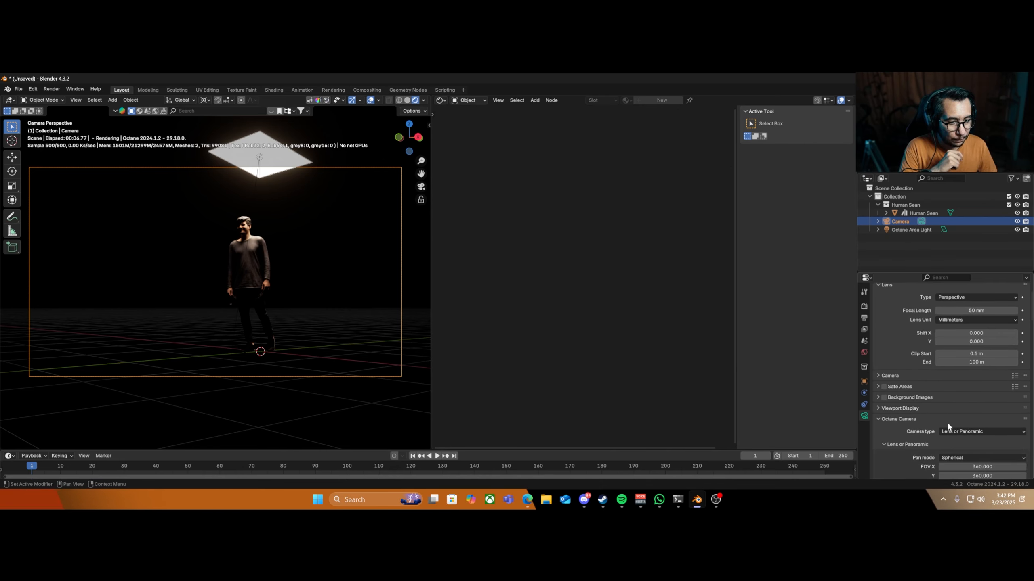
Enable Safe Areas for the camera and set its viewport Passepartout to 1.000.
{"action": "left_click", "coordinate": [882, 386]}
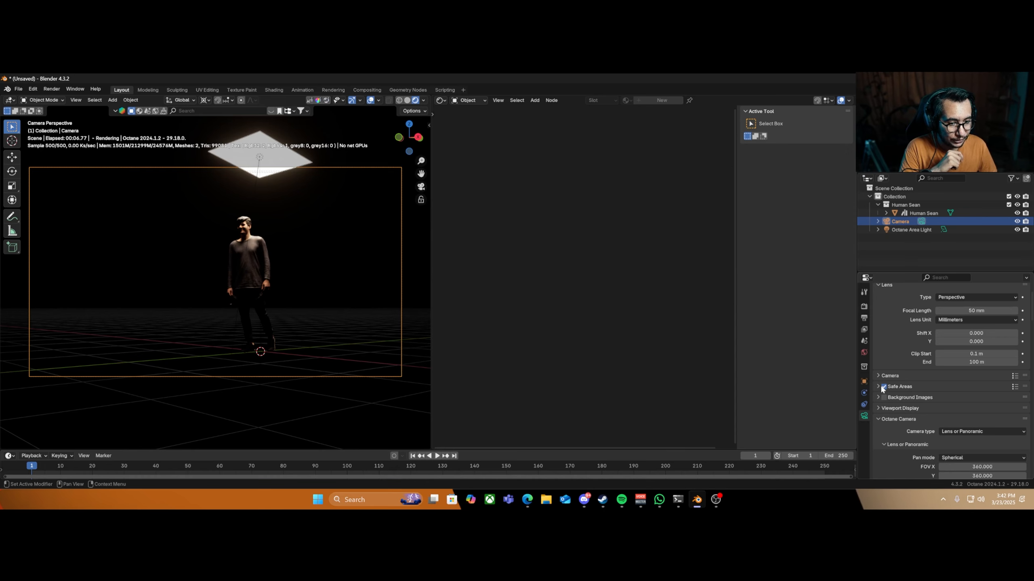
{"action": "left_click", "coordinate": [878, 386]}
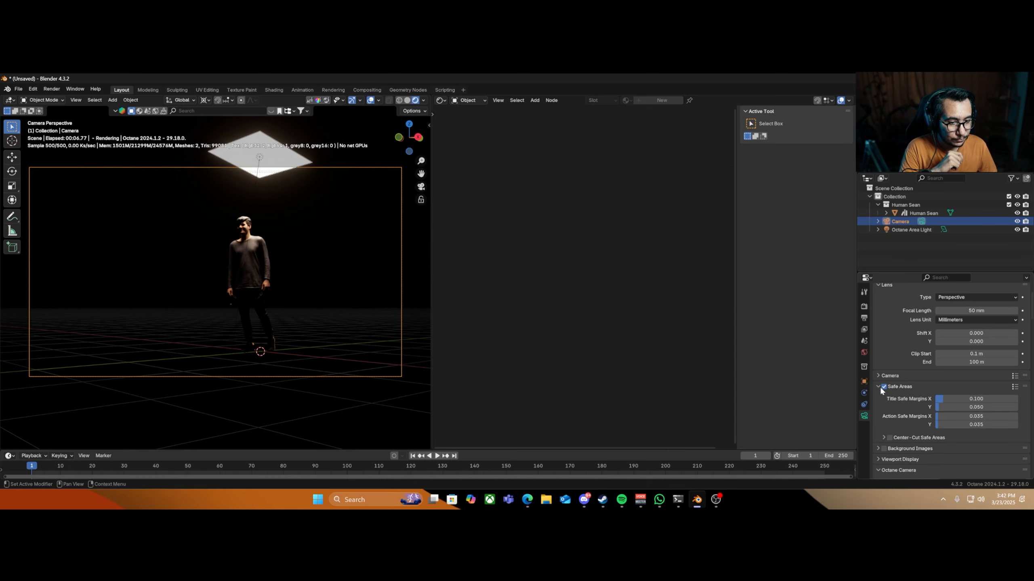
{"action": "left_click", "coordinate": [879, 459]}
{"action": "scroll", "coordinate": [880, 455], "scroll_direction": "down", "scroll_amount": 3}
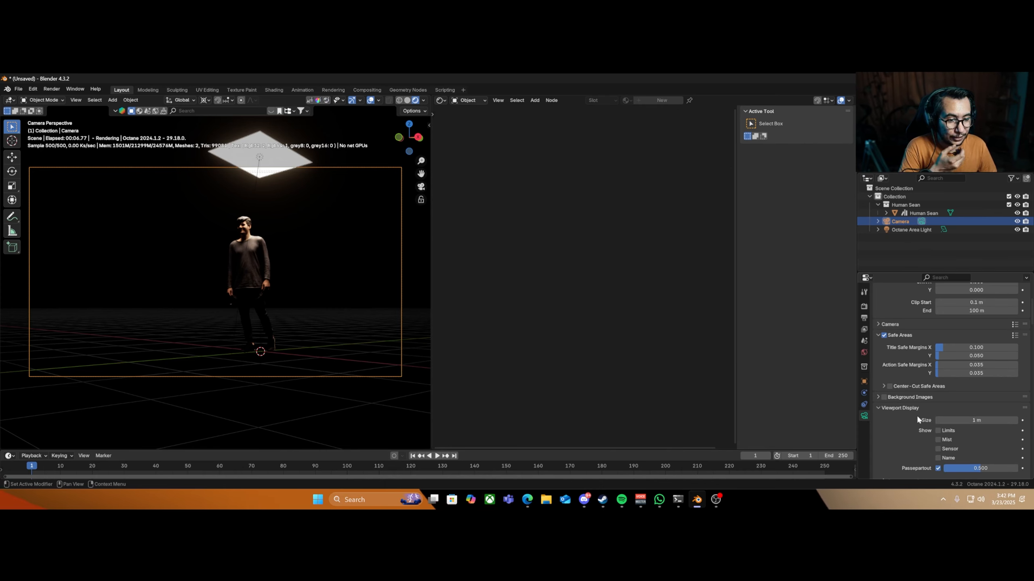
{"action": "scroll", "coordinate": [908, 407], "scroll_direction": "down", "scroll_amount": 1}
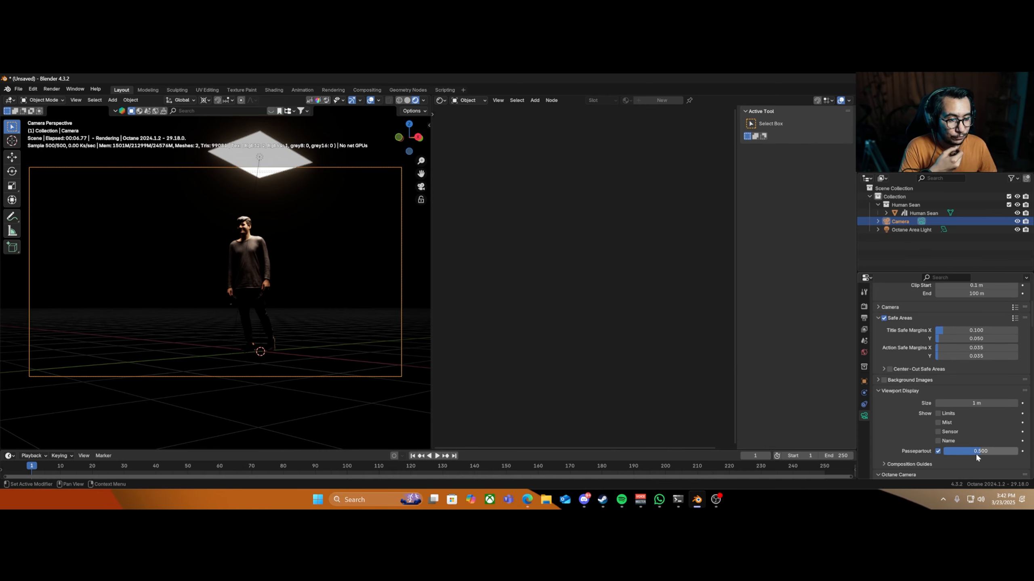
{"action": "left_click_drag", "start_coordinate": [978, 451], "coordinate": [979, 453]}
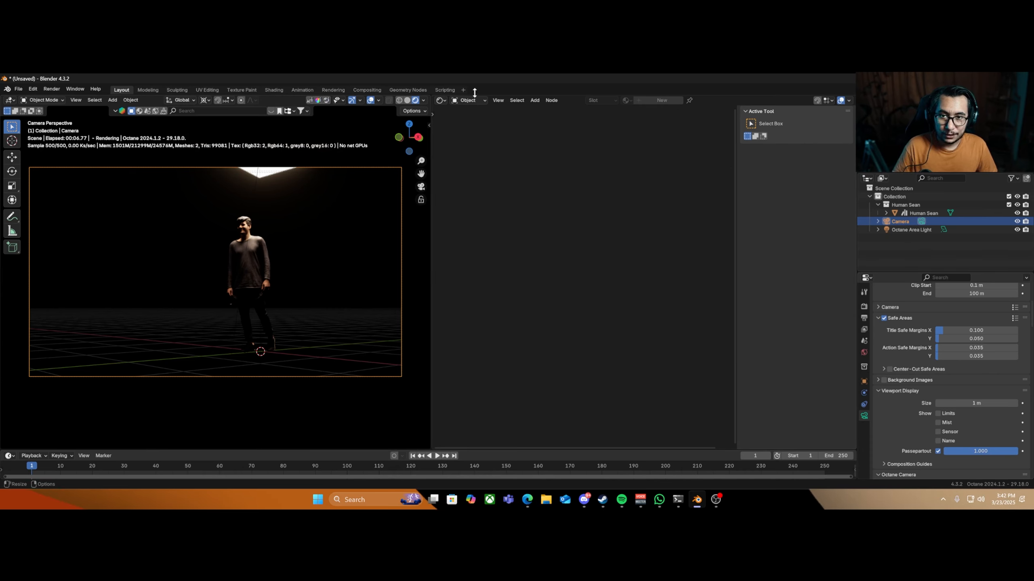
Change the empty node editor area into a 3D viewport showing the camera view.
{"action": "left_click", "coordinate": [445, 100]}
{"action": "left_click", "coordinate": [456, 124]}
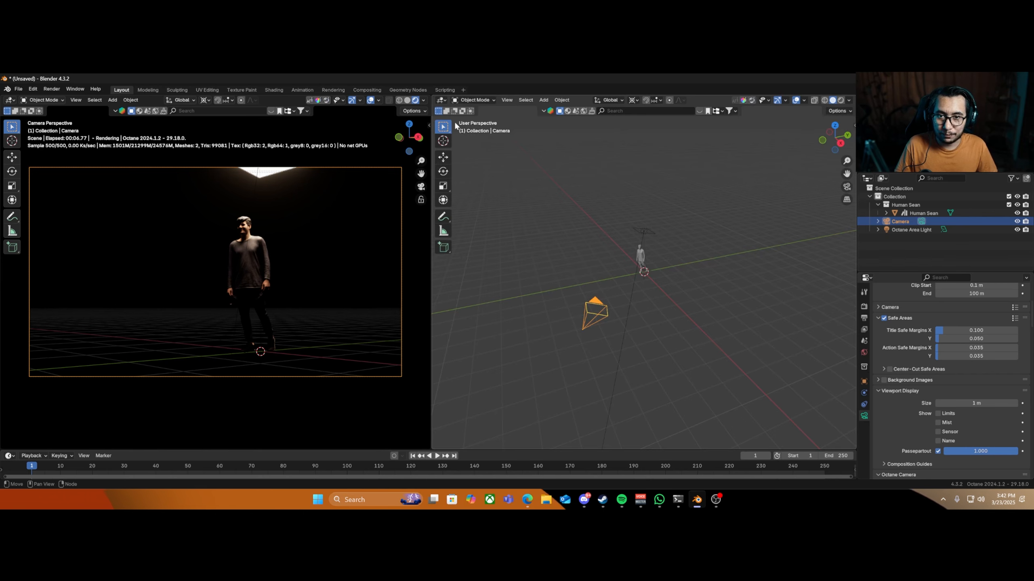
{"action": "key", "text": "KP_0"}
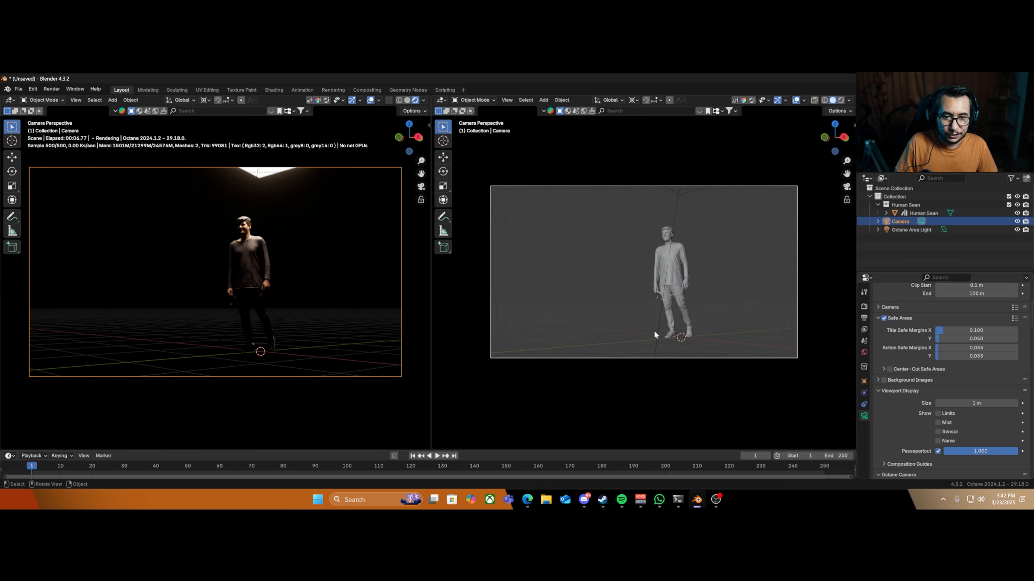
Set the original viewport to Solid shading and the new one to Rendered, hiding its overlays, gizmos and toolbar.
{"action": "key", "text": "z"}
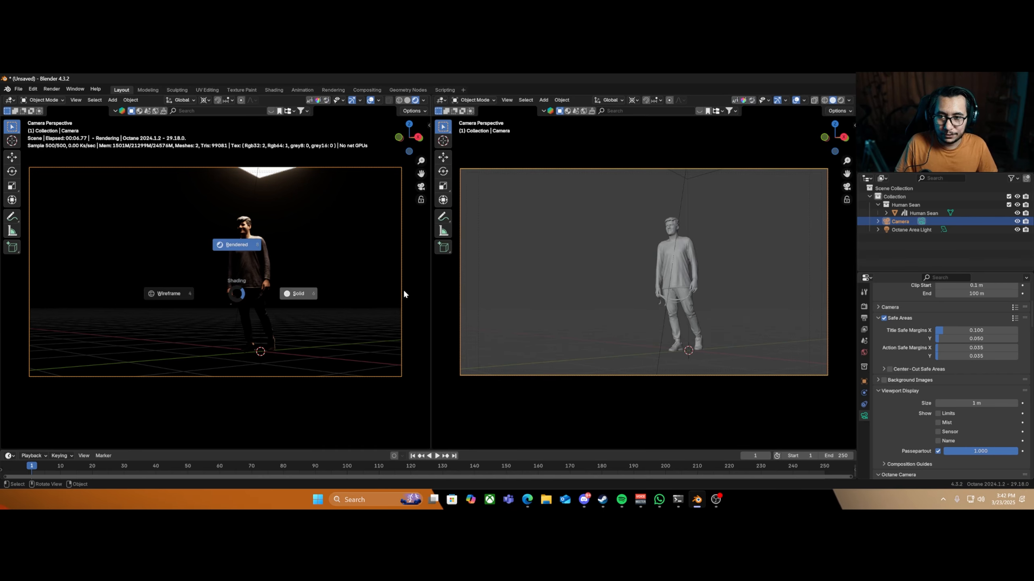
{"action": "left_click", "coordinate": [403, 289]}
{"action": "key", "text": "z"}
{"action": "left_click", "coordinate": [717, 322]}
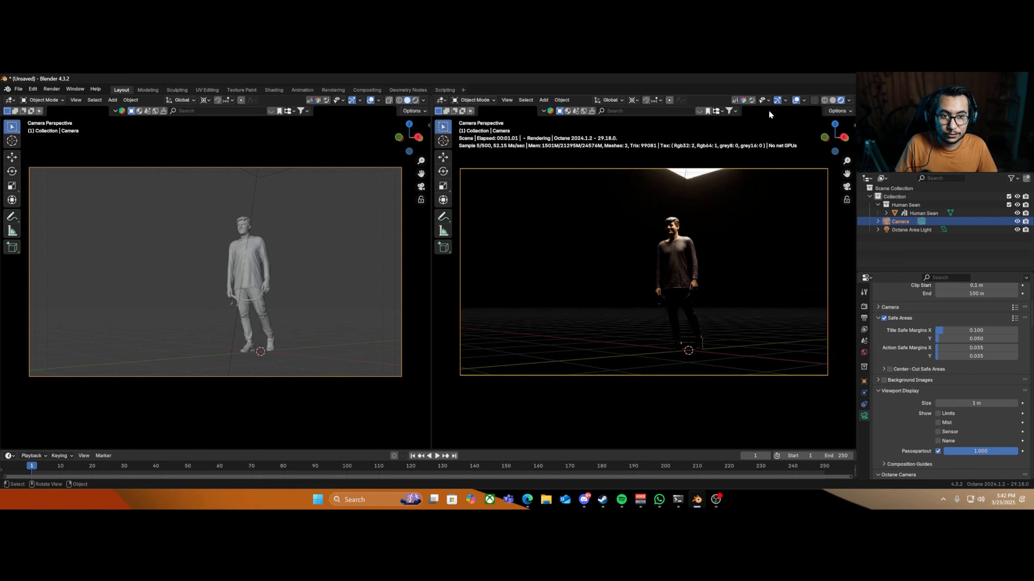
{"action": "left_click", "coordinate": [794, 100]}
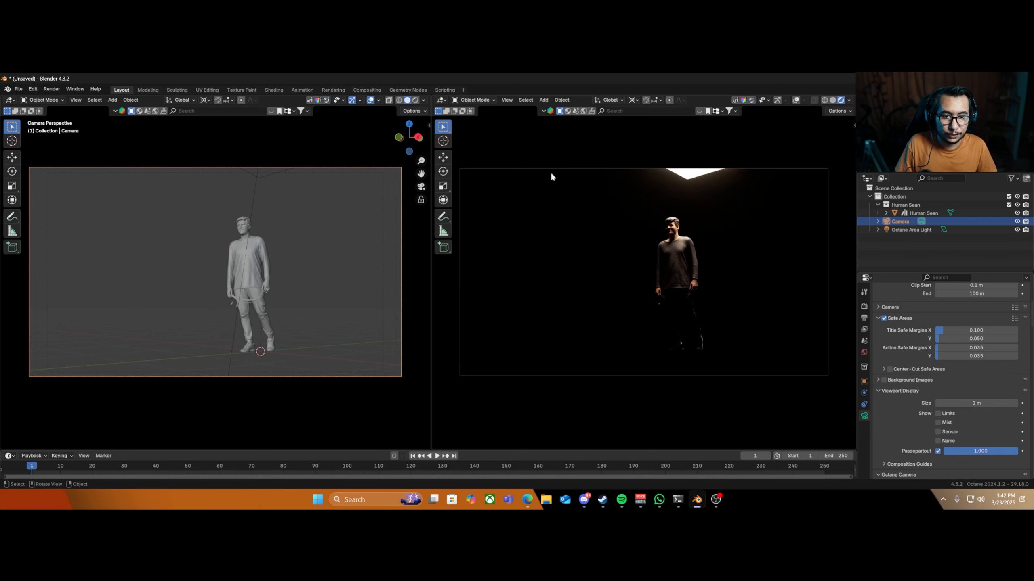
{"action": "key", "text": "t"}
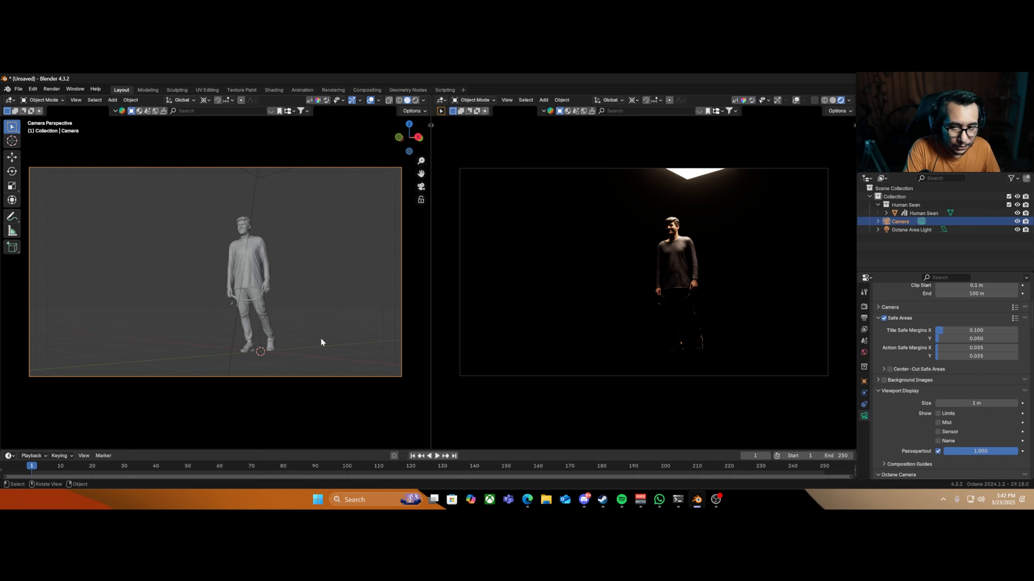
Add a plane at the standing figure's feet and scale it up into a large floor.
{"action": "left_click", "coordinate": [265, 309]}
{"action": "key", "text": "shift+a"}
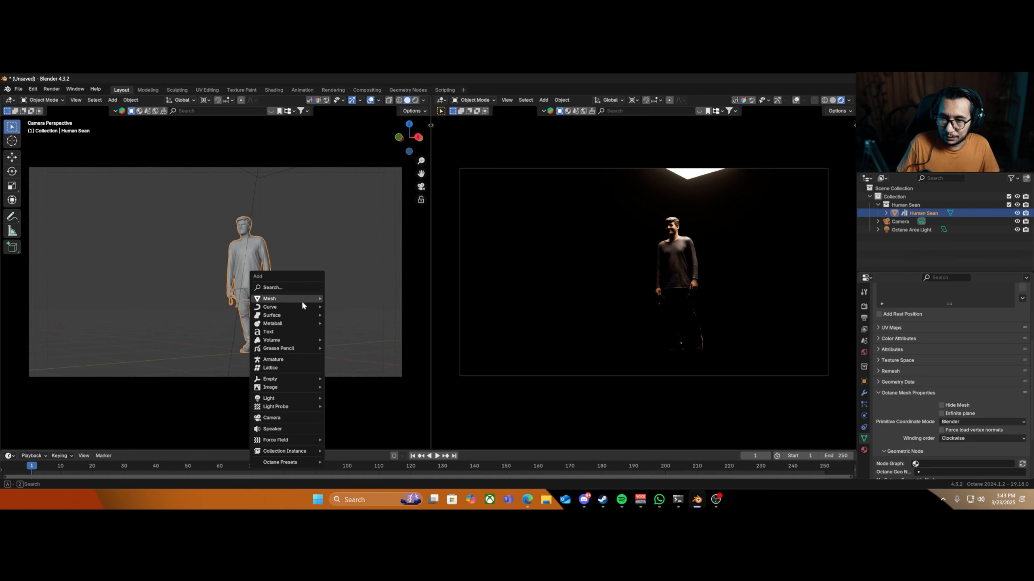
{"action": "mouse_move", "coordinate": [293, 298]}
{"action": "left_click", "coordinate": [353, 299]}
{"action": "key", "text": "s"}
{"action": "left_click", "coordinate": [81, 444]}
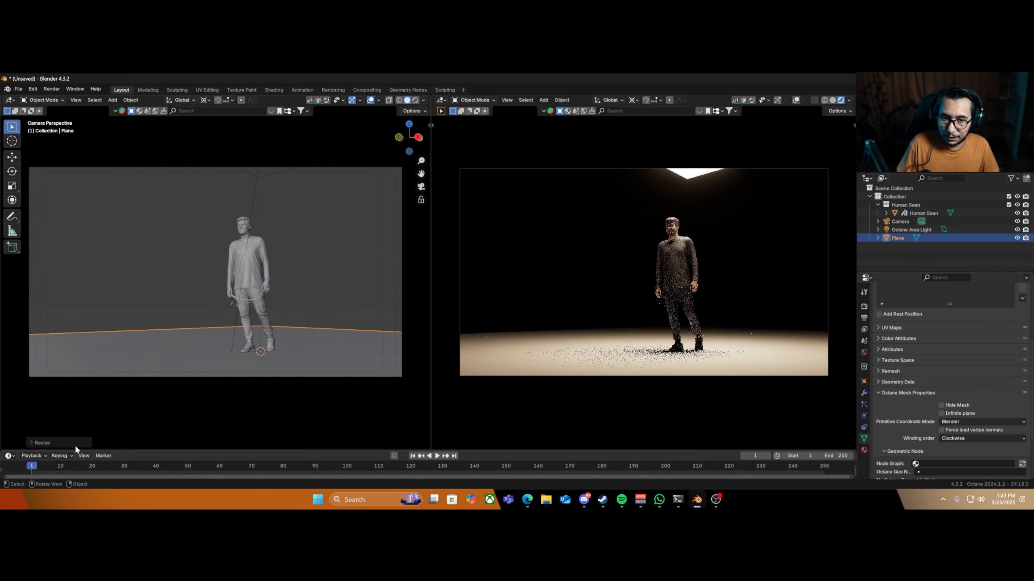
{"action": "left_click", "coordinate": [154, 295]}
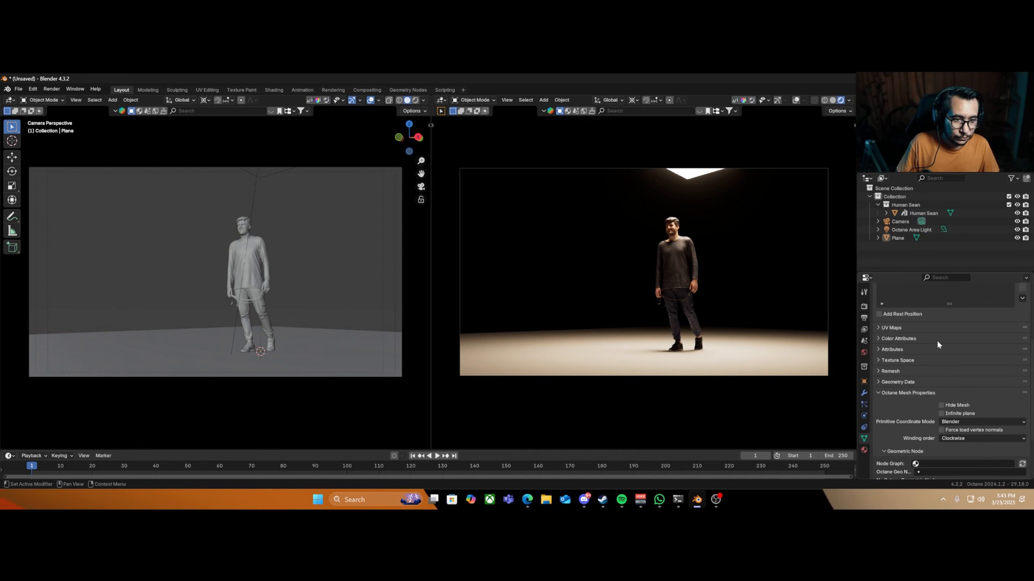
Select the camera and examine its Viewport Display options, including the Composition Guides.
{"action": "scroll", "coordinate": [919, 341], "scroll_direction": "up", "scroll_amount": 5}
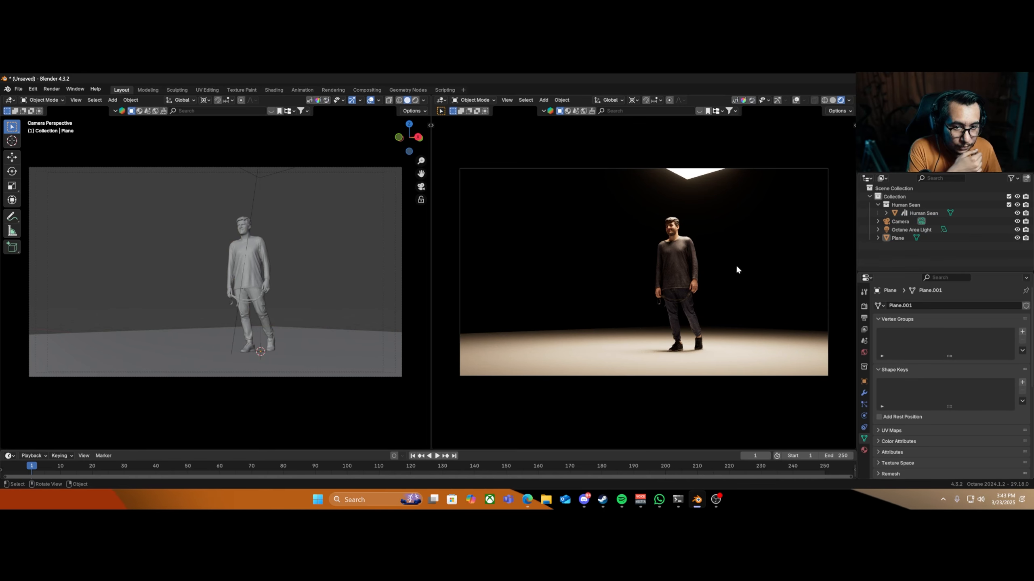
{"action": "left_click", "coordinate": [338, 165]}
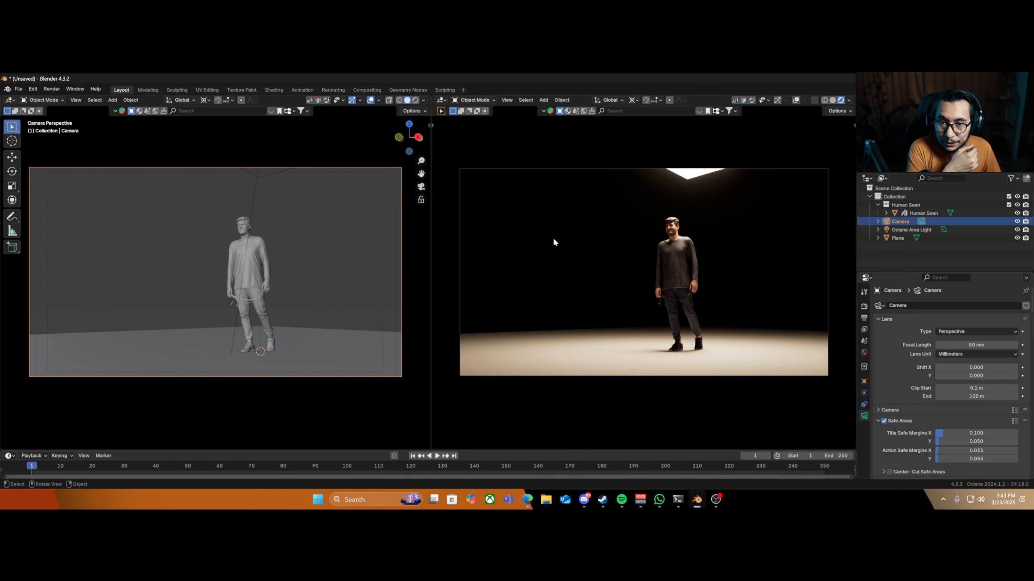
{"action": "scroll", "coordinate": [922, 404], "scroll_direction": "down", "scroll_amount": 5}
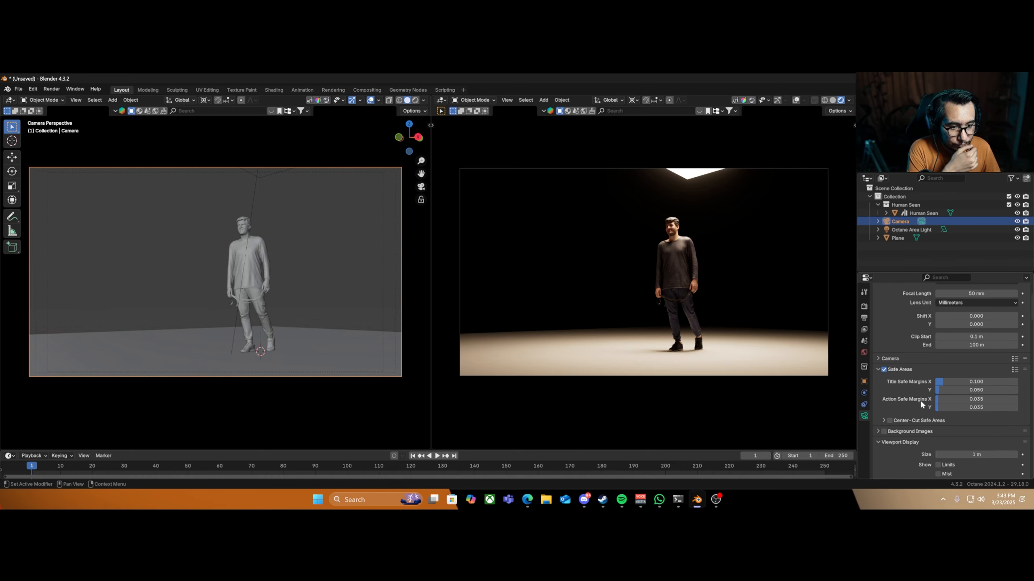
{"action": "scroll", "coordinate": [911, 401], "scroll_direction": "down", "scroll_amount": 2}
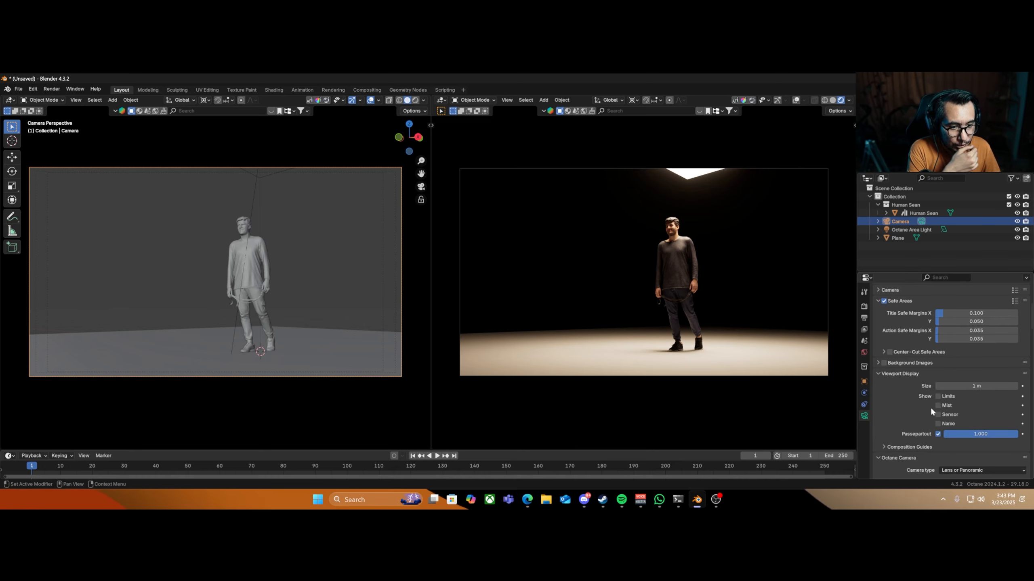
{"action": "left_click", "coordinate": [938, 396]}
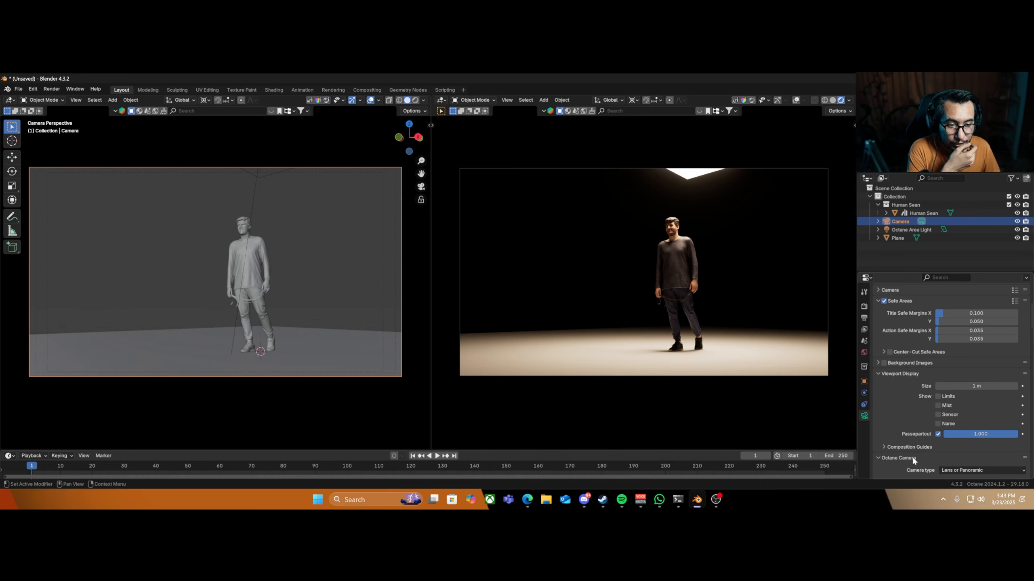
{"action": "left_click", "coordinate": [893, 447]}
{"action": "scroll", "coordinate": [943, 395], "scroll_direction": "down", "scroll_amount": 3}
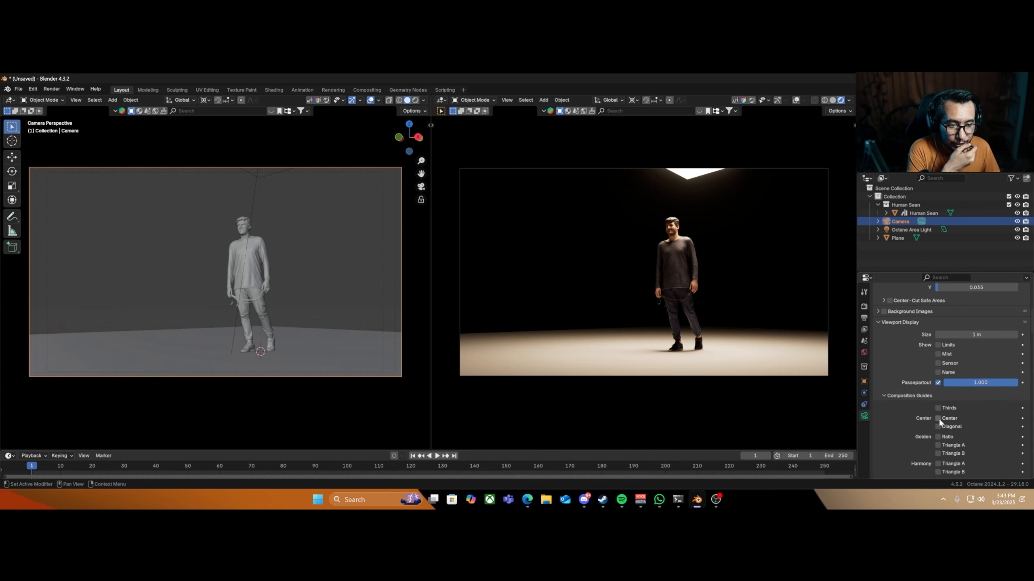
{"action": "scroll", "coordinate": [932, 420], "scroll_direction": "down", "scroll_amount": 4}
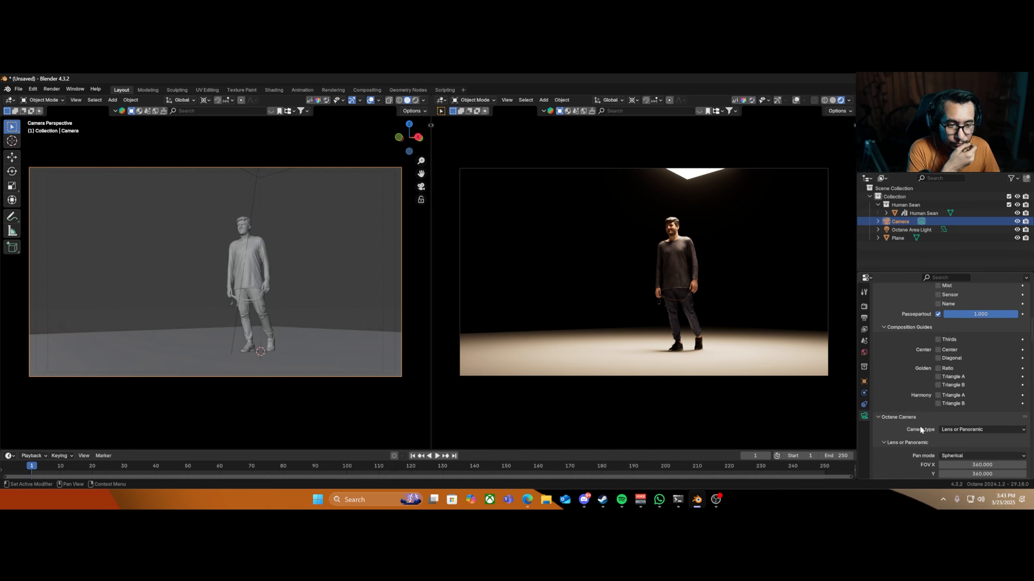
Try a lens Distortion of 1.00 in the Octane camera settings and return it to 0.
{"action": "scroll", "coordinate": [921, 428], "scroll_direction": "down", "scroll_amount": 3}
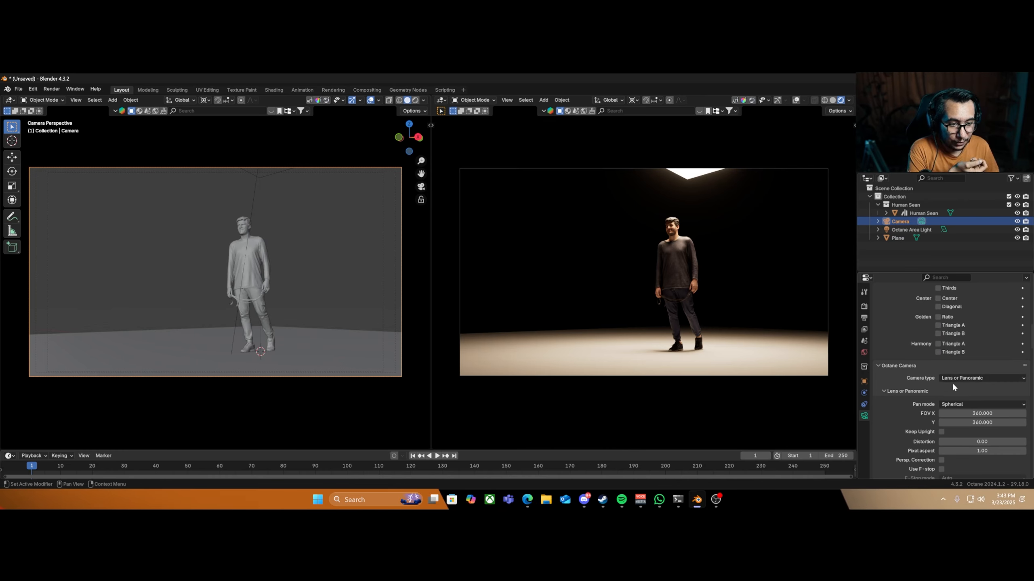
{"action": "left_click", "coordinate": [965, 378]}
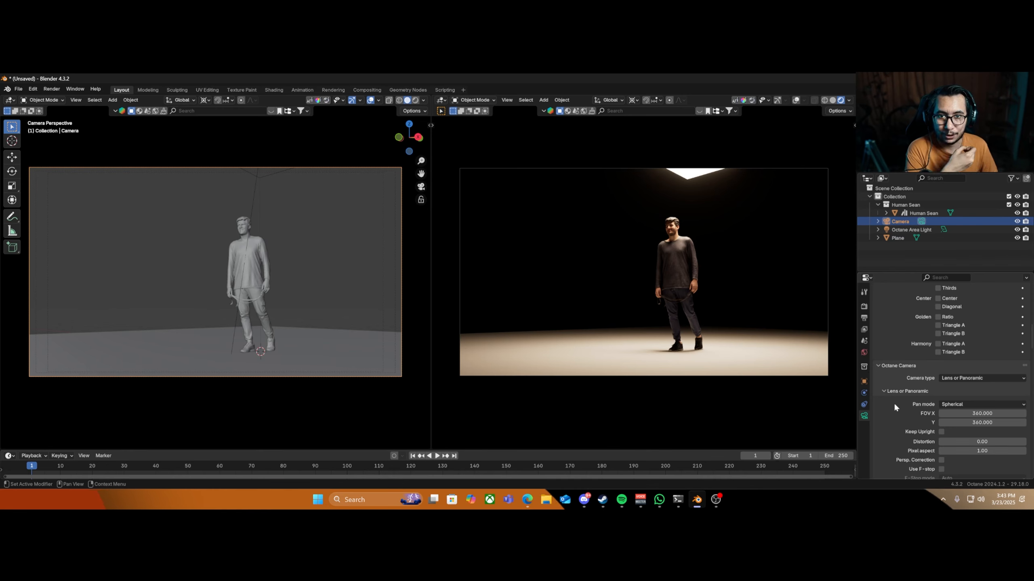
{"action": "scroll", "coordinate": [900, 434], "scroll_direction": "down", "scroll_amount": 2}
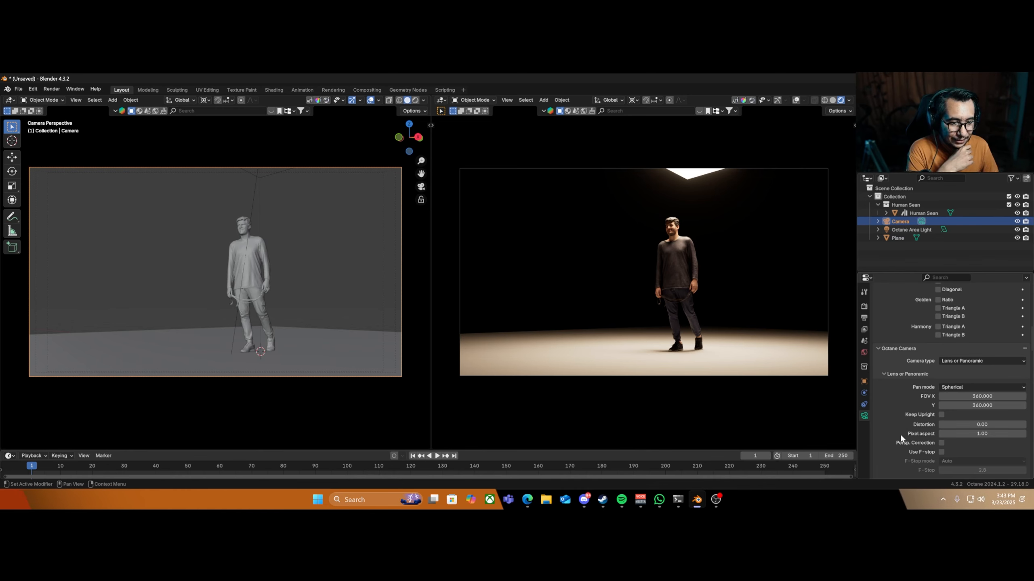
{"action": "left_click_drag", "start_coordinate": [982, 339], "coordinate": [1023, 339]}
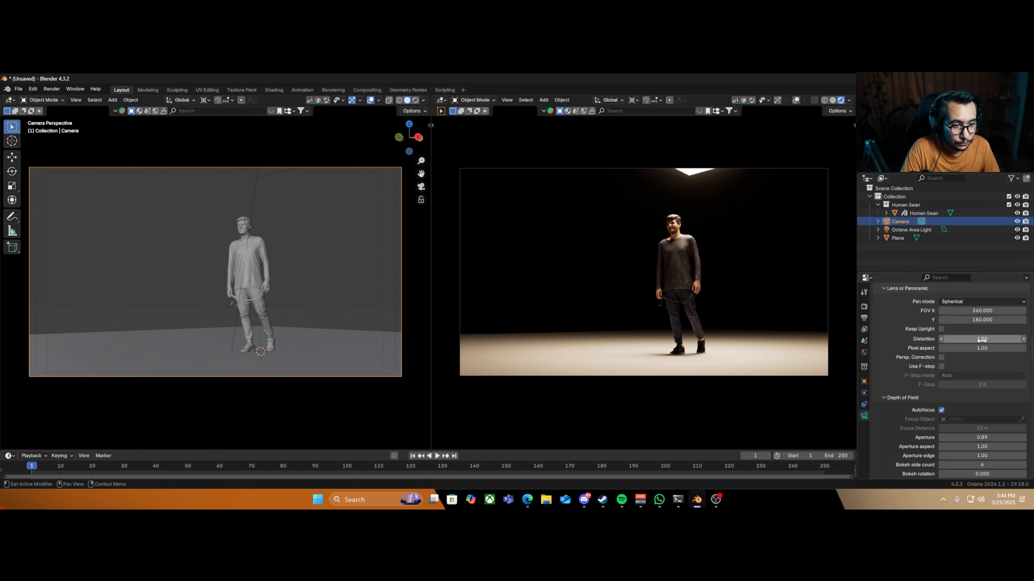
{"action": "left_click", "coordinate": [982, 339]}
{"action": "type", "text": "0"}
{"action": "key", "text": "Return"}
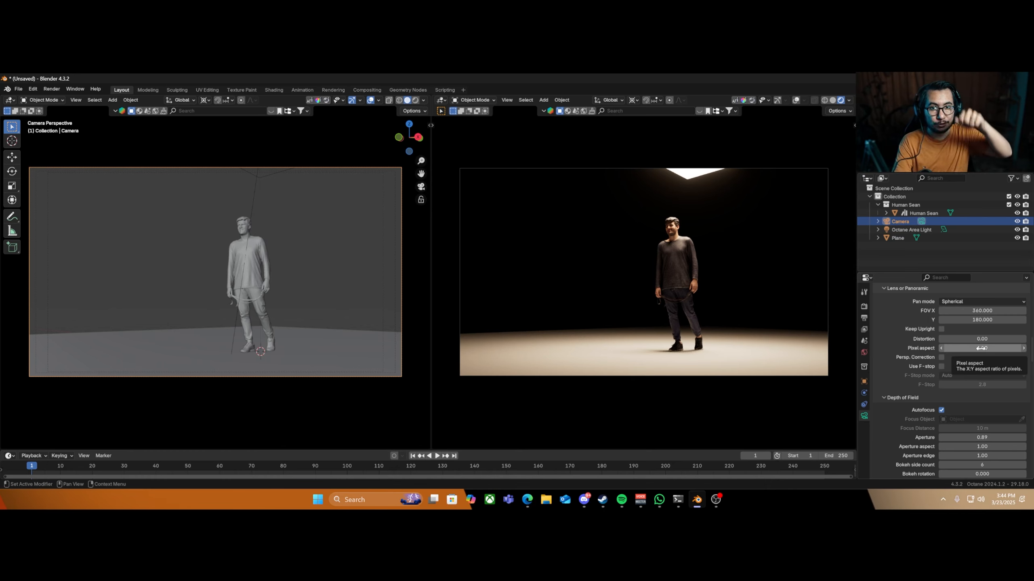
Try a Pixel aspect of 0.82 for the camera and return it to 1.00.
{"action": "left_click", "coordinate": [981, 349]}
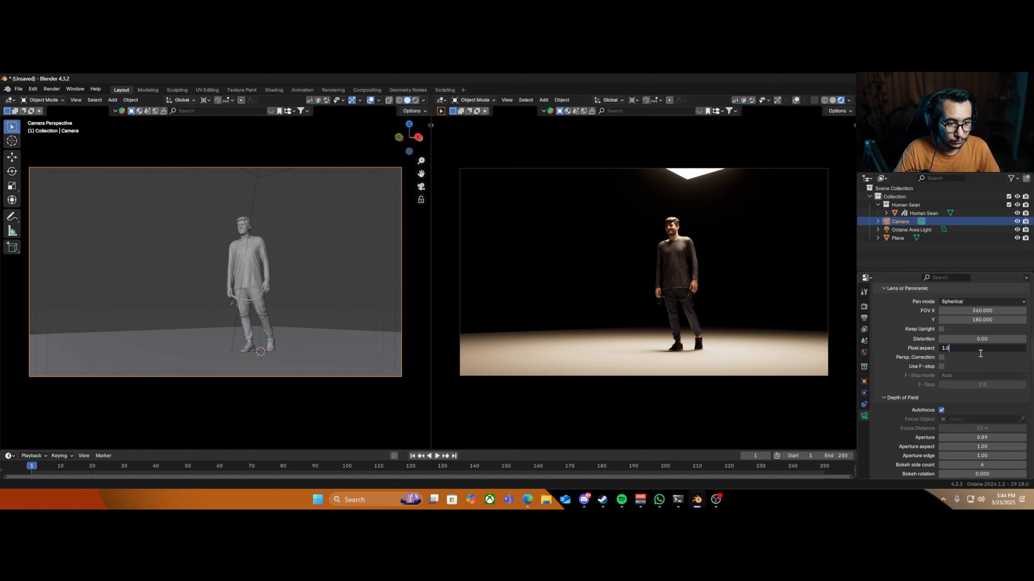
{"action": "key", "text": "BackSpace"}
{"action": "key", "text": "BackSpace"}
{"action": "key", "text": "BackSpace"}
{"action": "type", "text": "0.82"}
{"action": "key", "text": "Return"}
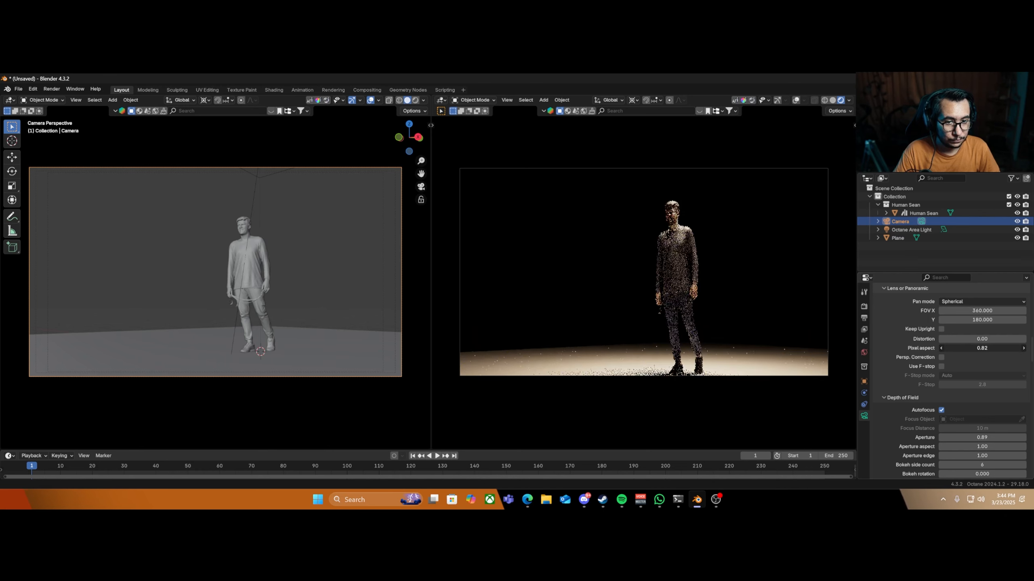
{"action": "left_click_drag", "start_coordinate": [969, 350], "coordinate": [976, 350]}
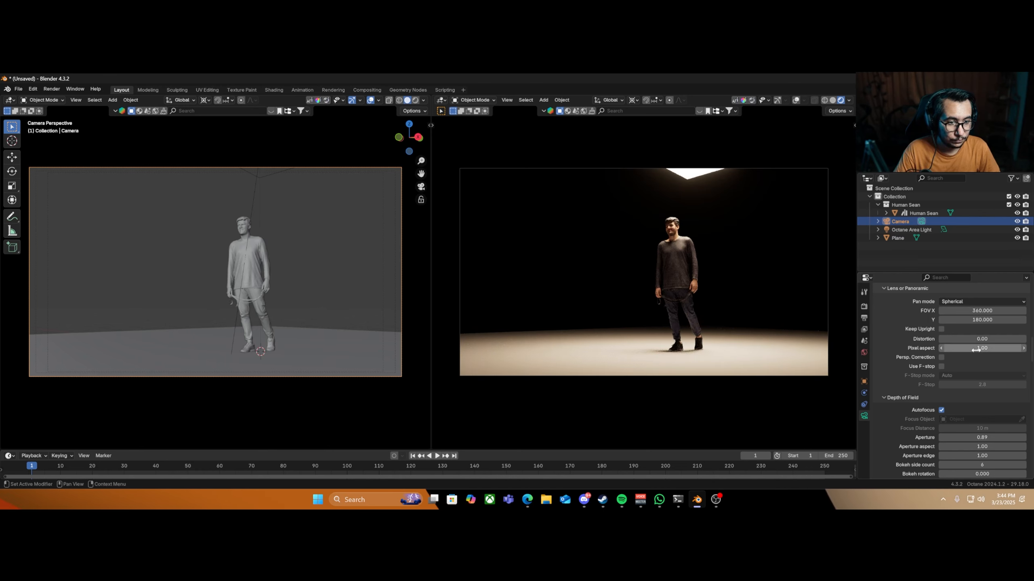
Enable Use F-stop for the Octane camera and set the F-Stop to 1.8.
{"action": "left_click", "coordinate": [941, 366]}
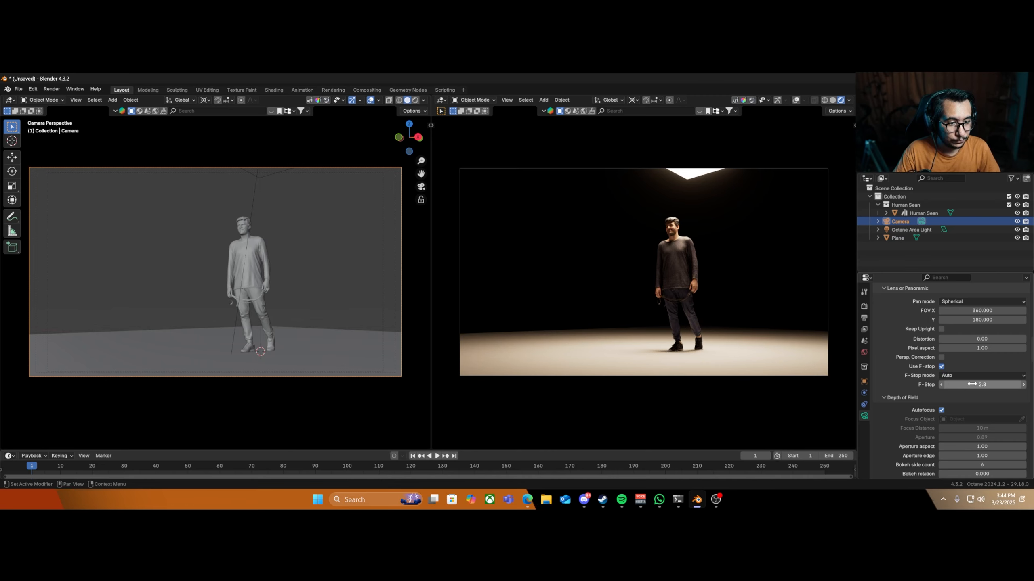
{"action": "left_click", "coordinate": [941, 366]}
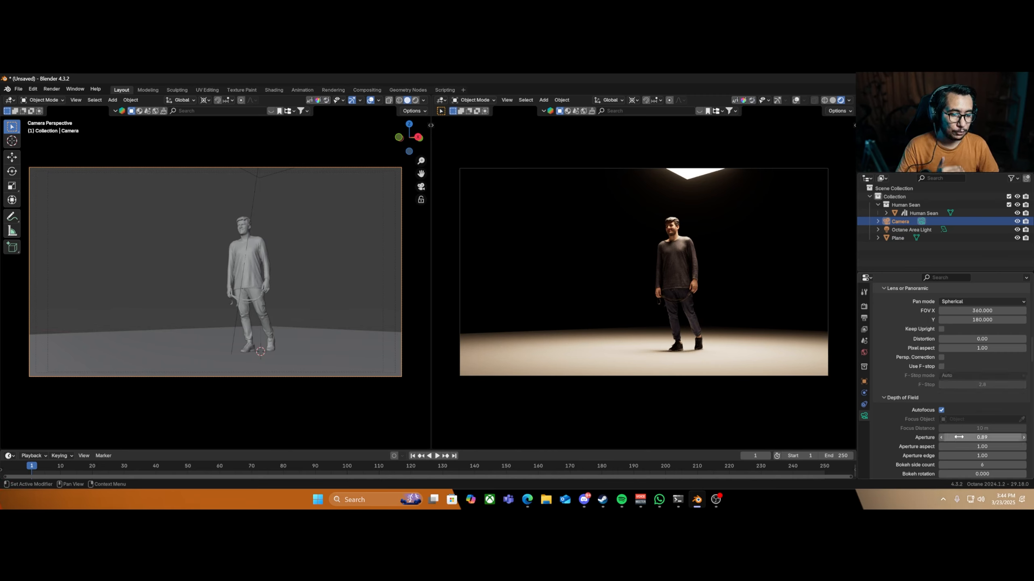
{"action": "left_click", "coordinate": [941, 367]}
{"action": "left_click", "coordinate": [972, 384]}
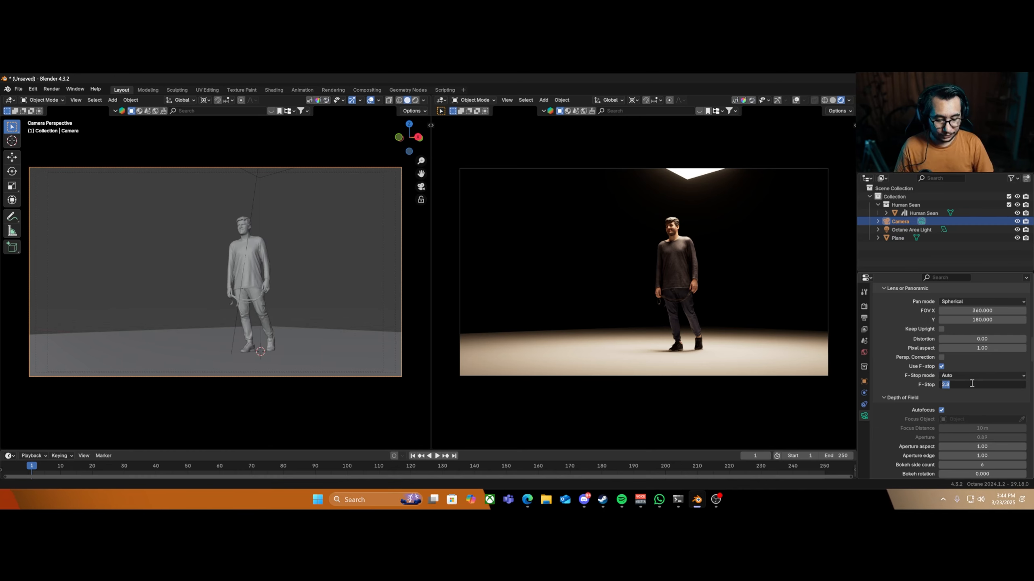
{"action": "type", "text": "1"}
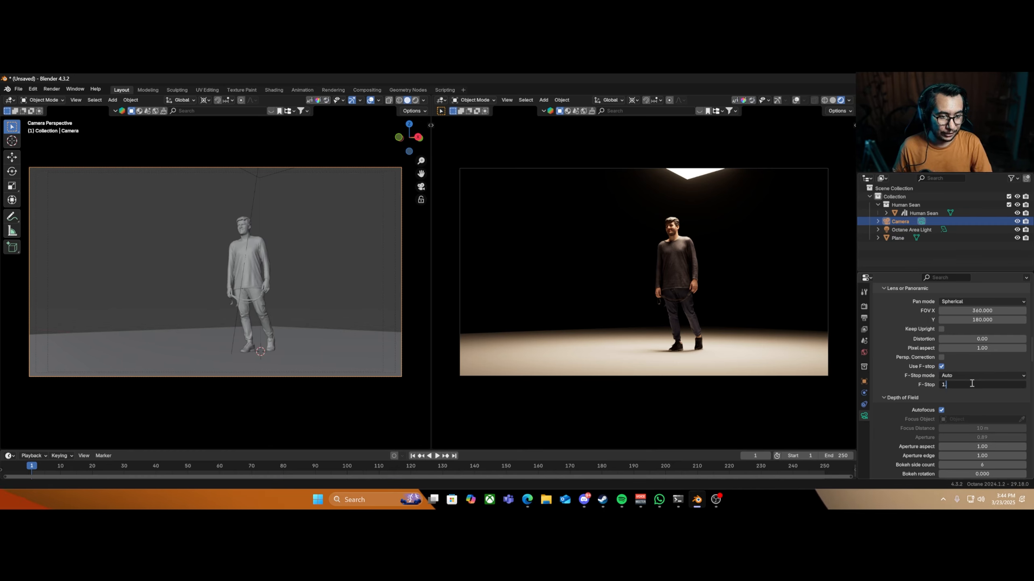
{"action": "type", "text": ".8"}
{"action": "key", "text": "Return"}
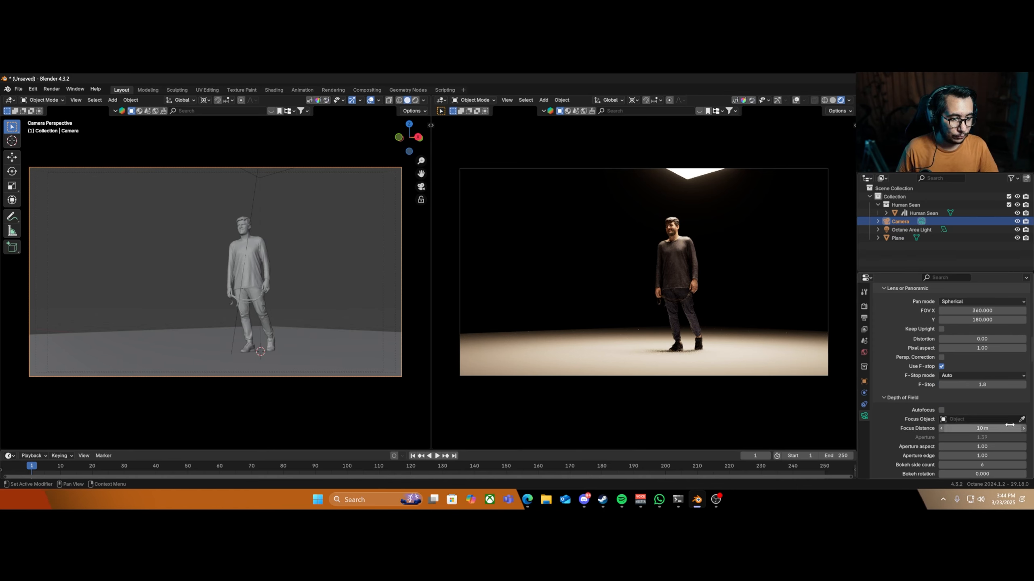
Turn off the camera's Autofocus and pick the standing human figure as the Focus Object.
{"action": "left_click", "coordinate": [941, 410]}
{"action": "left_click", "coordinate": [1021, 419]}
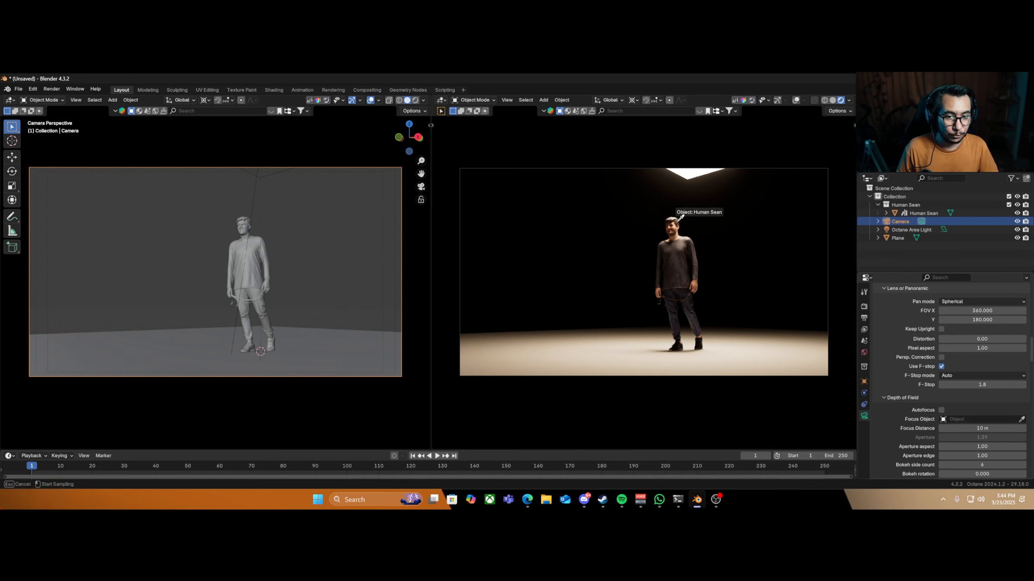
{"action": "left_click", "coordinate": [680, 218]}
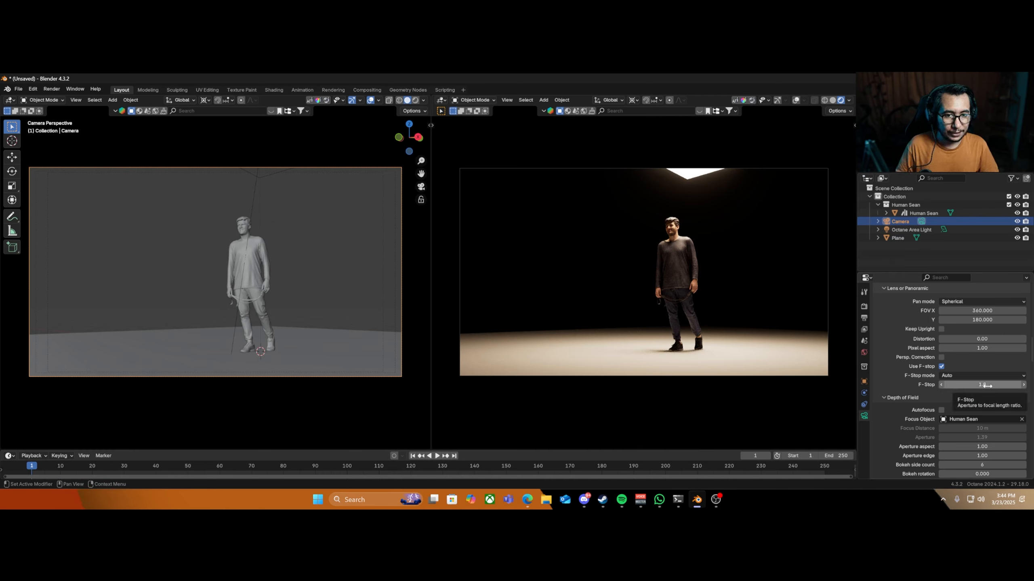
Try different F-Stop values for the camera, including 1.8 and the minimum of 0.5.
{"action": "left_click_drag", "start_coordinate": [988, 386], "coordinate": [1018, 386]}
{"action": "left_click", "coordinate": [989, 387]}
{"action": "type", "text": "1.8"}
{"action": "key", "text": "Return"}
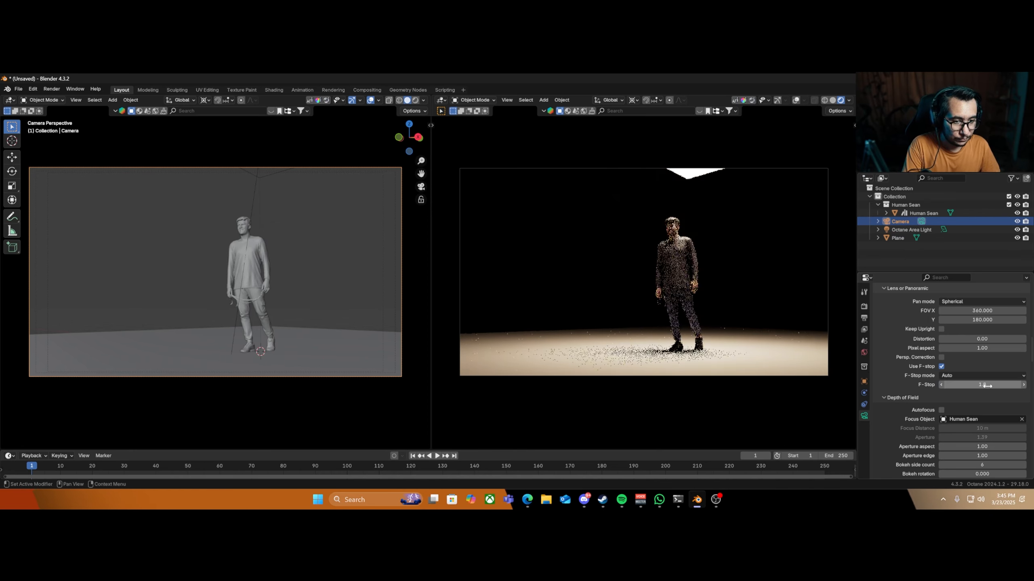
{"action": "double_click", "coordinate": [987, 387]}
{"action": "type", "text": "."}
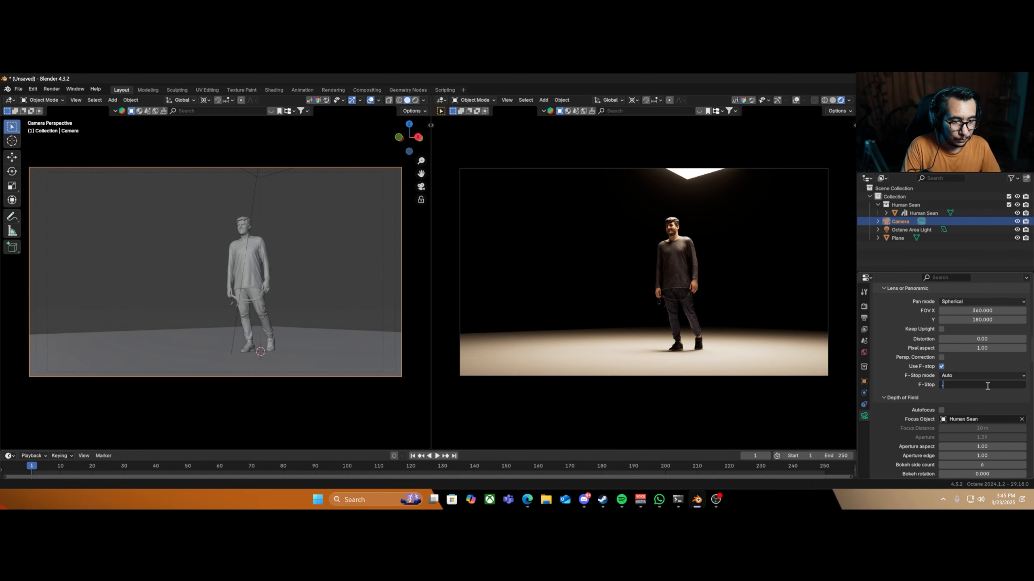
{"action": "type", "text": "01"}
{"action": "key", "text": "Return"}
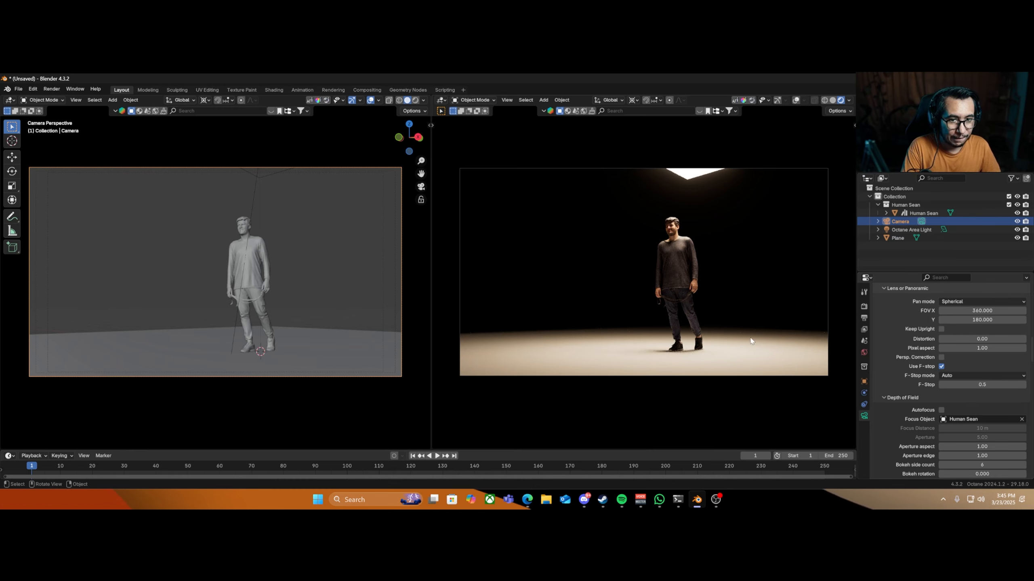
Set the camera's F-Stop to 2.8.
{"action": "scroll", "coordinate": [686, 307], "scroll_direction": "down", "scroll_amount": 3}
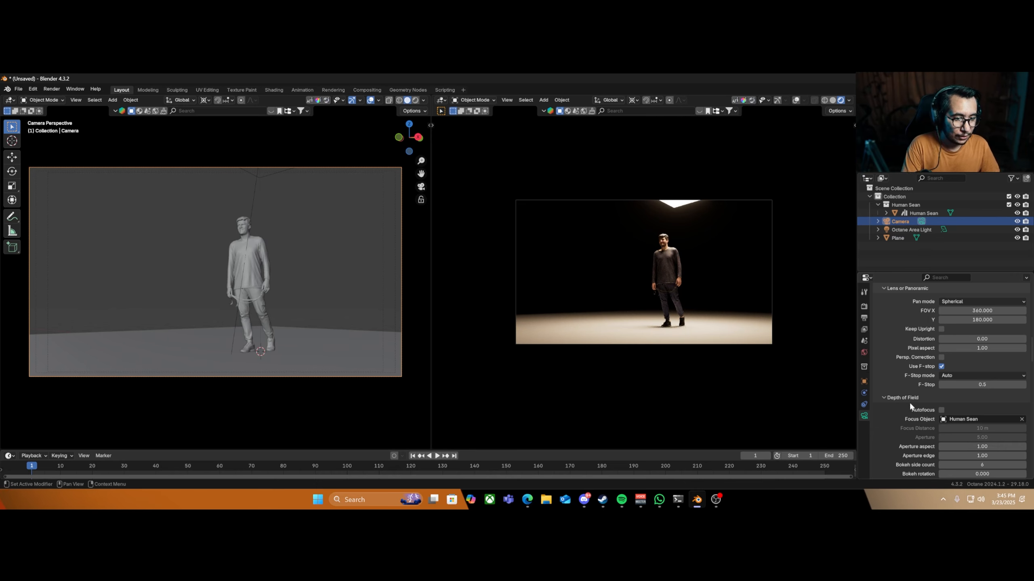
{"action": "scroll", "coordinate": [910, 402], "scroll_direction": "down", "scroll_amount": 3}
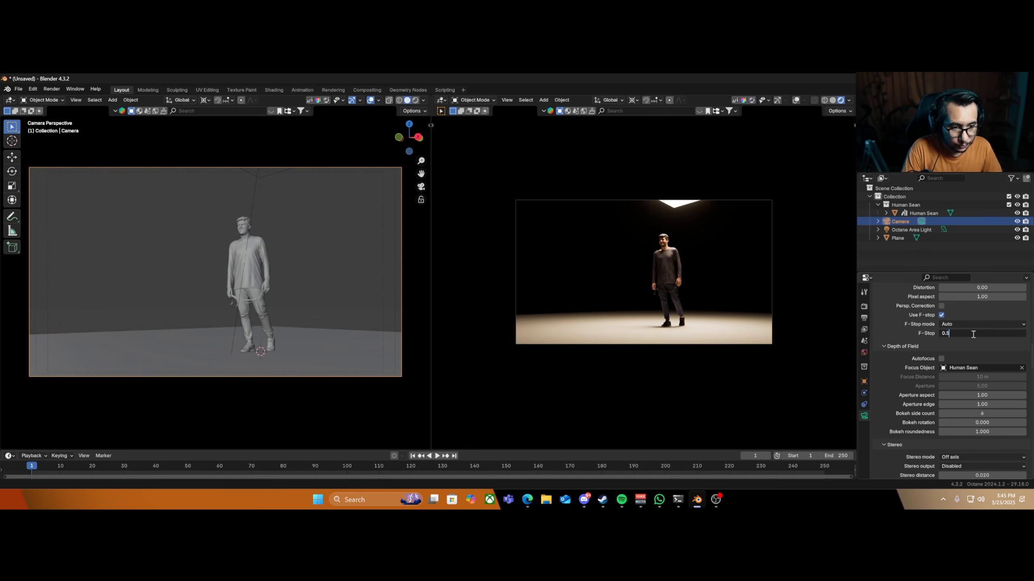
{"action": "type", "text": "2.8"}
{"action": "key", "text": "Return"}
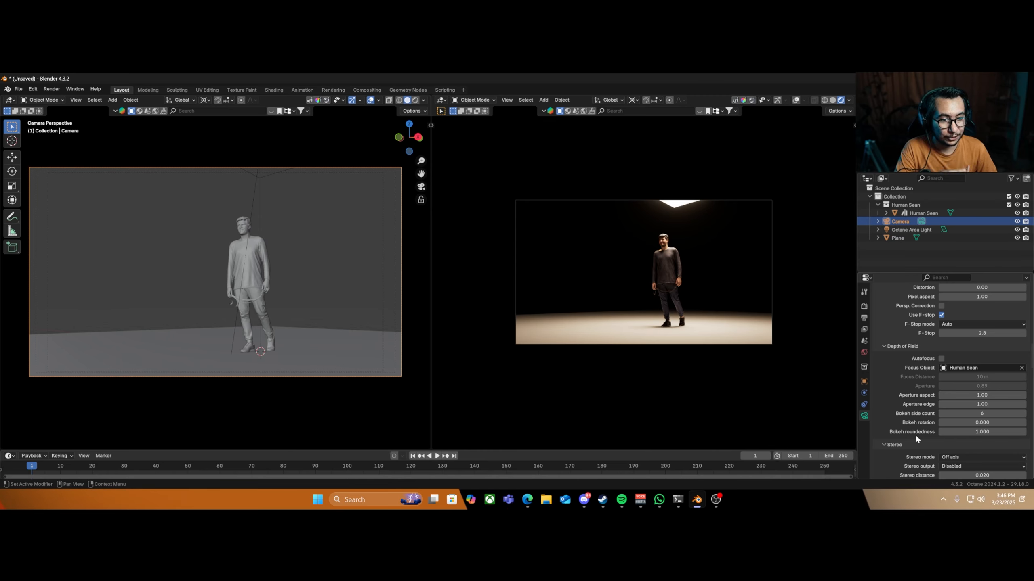
Review the camera's bokeh, Stereo and Octane Imager settings, and show the Octane preview postprocess settings in the Solid viewport.
{"action": "scroll", "coordinate": [915, 435], "scroll_direction": "down", "scroll_amount": 2}
{"action": "scroll", "coordinate": [915, 434], "scroll_direction": "down", "scroll_amount": 6}
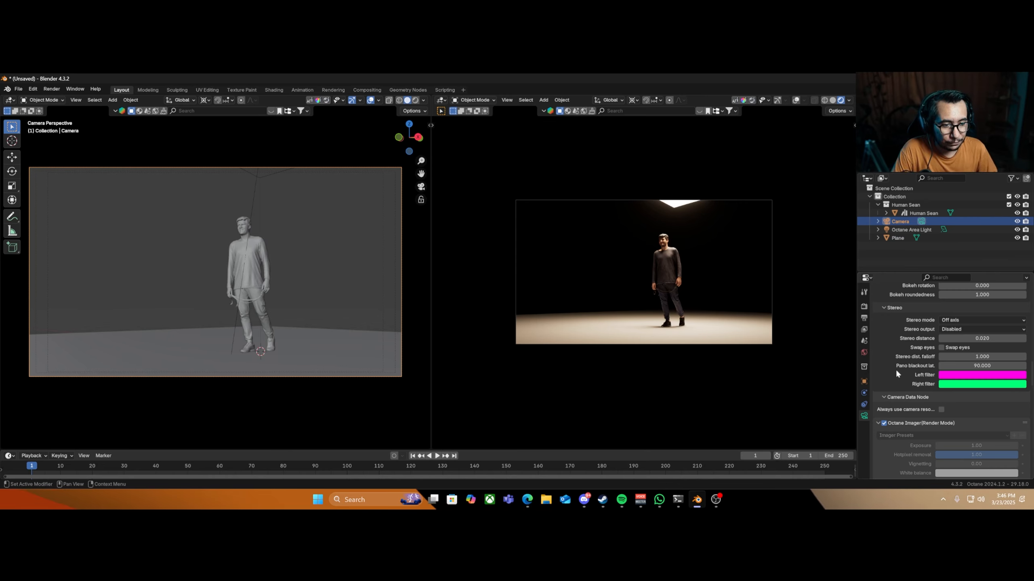
{"action": "scroll", "coordinate": [896, 371], "scroll_direction": "down", "scroll_amount": 3}
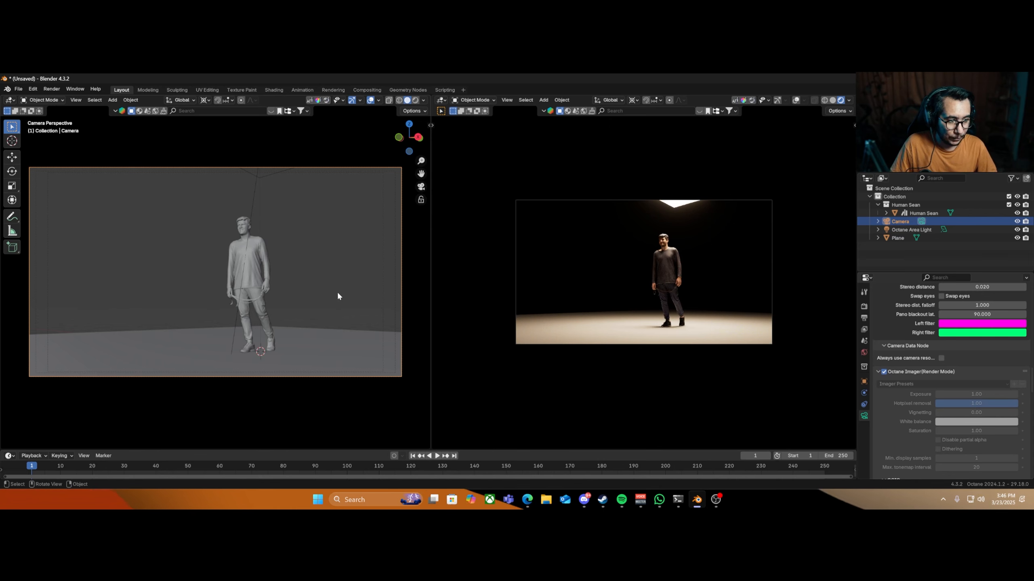
{"action": "key", "text": "n"}
{"action": "scroll", "coordinate": [337, 301], "scroll_direction": "down", "scroll_amount": 12}
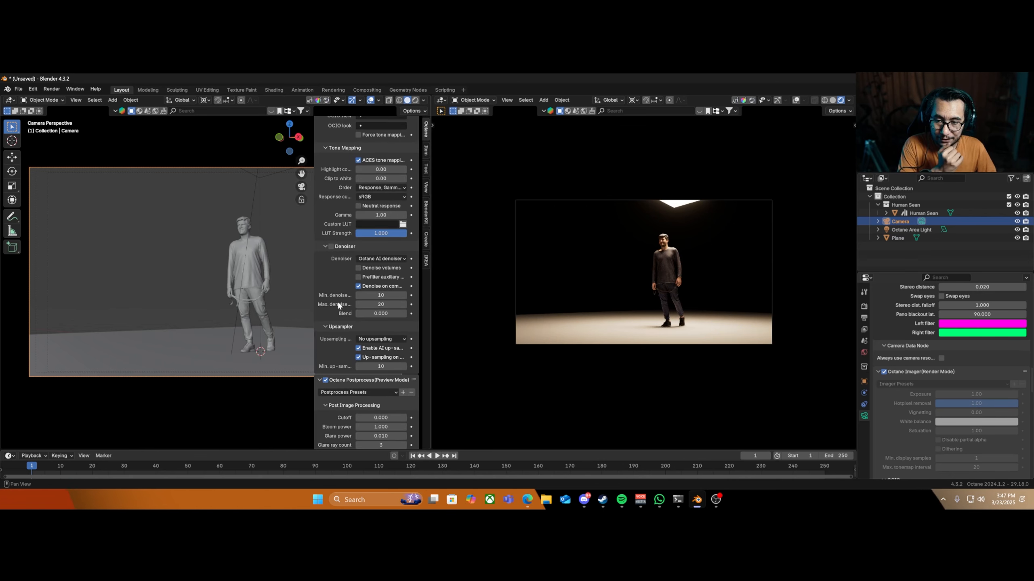
{"action": "scroll", "coordinate": [339, 302], "scroll_direction": "up", "scroll_amount": 4}
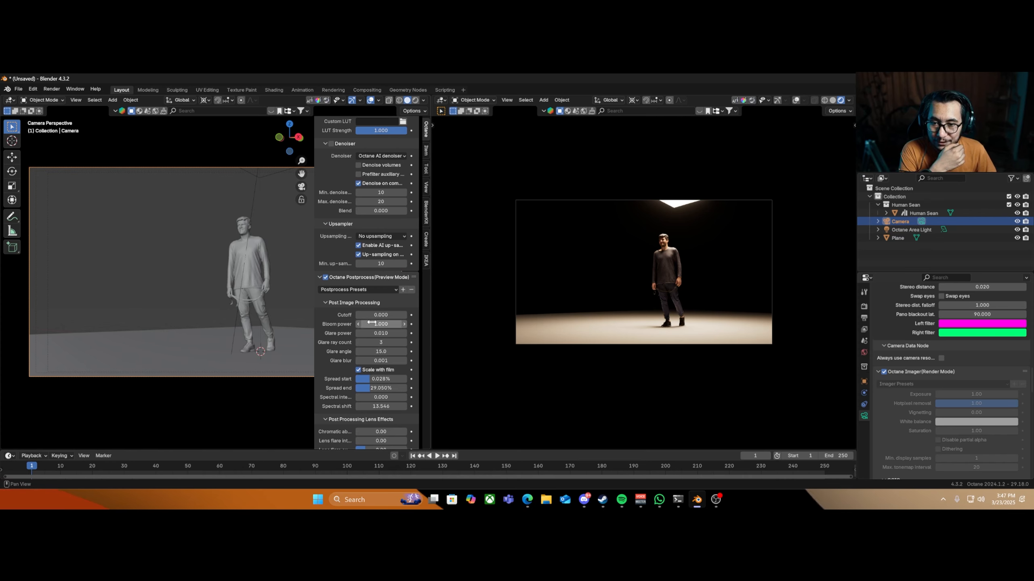
Try different Bloom power and Glare power values in Octane Postprocess and undo the changes.
{"action": "left_click_drag", "start_coordinate": [372, 324], "coordinate": [524, 324]}
{"action": "key", "text": "ctrl+z"}
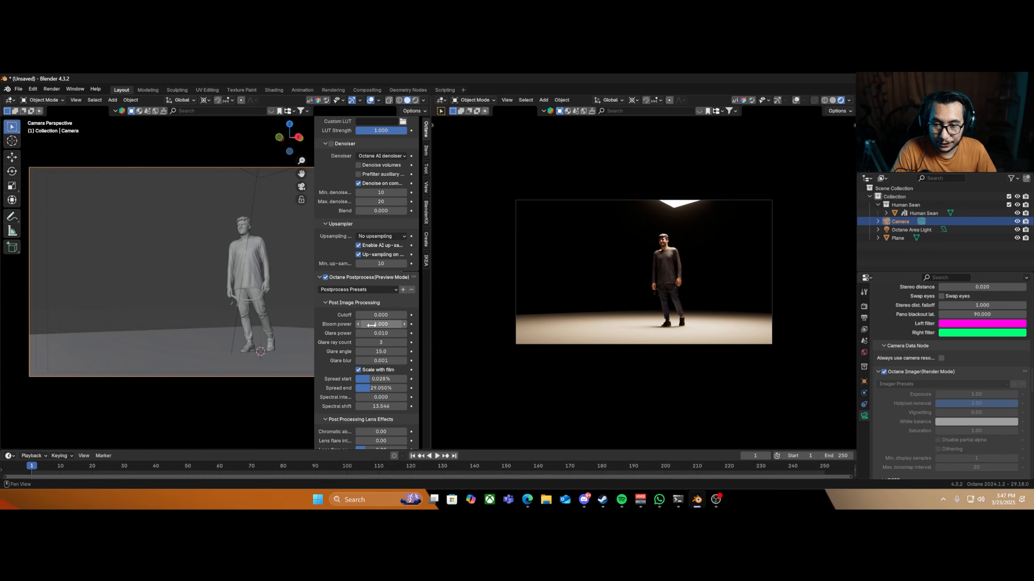
{"action": "mouse_move", "coordinate": [375, 336]}
{"action": "left_mouse_down"}
{"action": "mouse_move", "coordinate": [442, 336]}
{"action": "mouse_move", "coordinate": [358, 341]}
{"action": "mouse_move", "coordinate": [372, 341]}
{"action": "mouse_move", "coordinate": [350, 333]}
{"action": "mouse_move", "coordinate": [406, 329]}
{"action": "mouse_move", "coordinate": [356, 328]}
{"action": "mouse_move", "coordinate": [402, 338]}
{"action": "mouse_move", "coordinate": [356, 338]}
{"action": "left_mouse_up"}
{"action": "key", "text": "ctrl+z"}
Enable Fog in the Post Processing Volume Effects and set the Fog base level to 7.27.
{"action": "scroll", "coordinate": [360, 336], "scroll_direction": "down", "scroll_amount": 5}
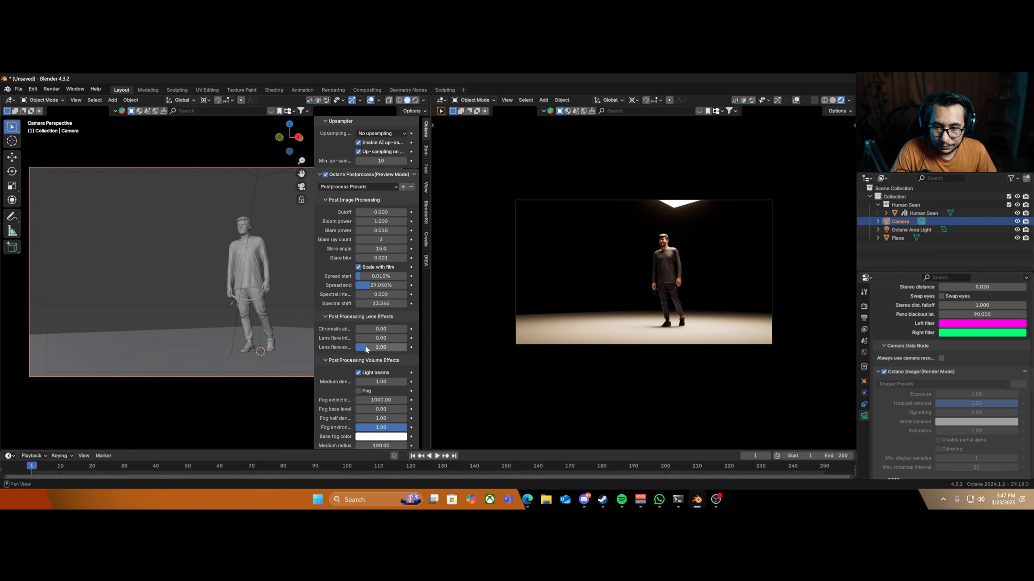
{"action": "scroll", "coordinate": [326, 379], "scroll_direction": "down", "scroll_amount": 1}
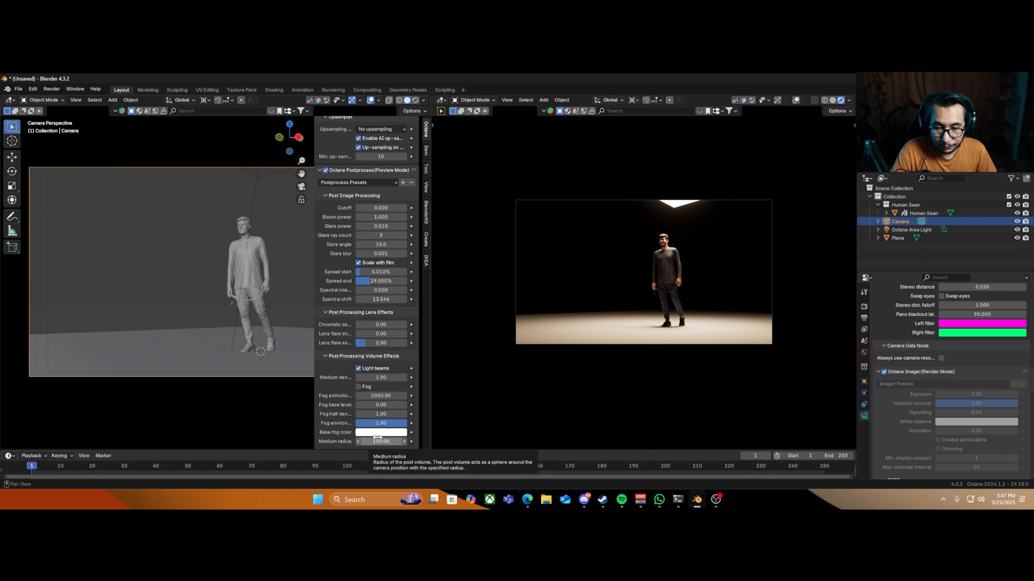
{"action": "left_click", "coordinate": [358, 386]}
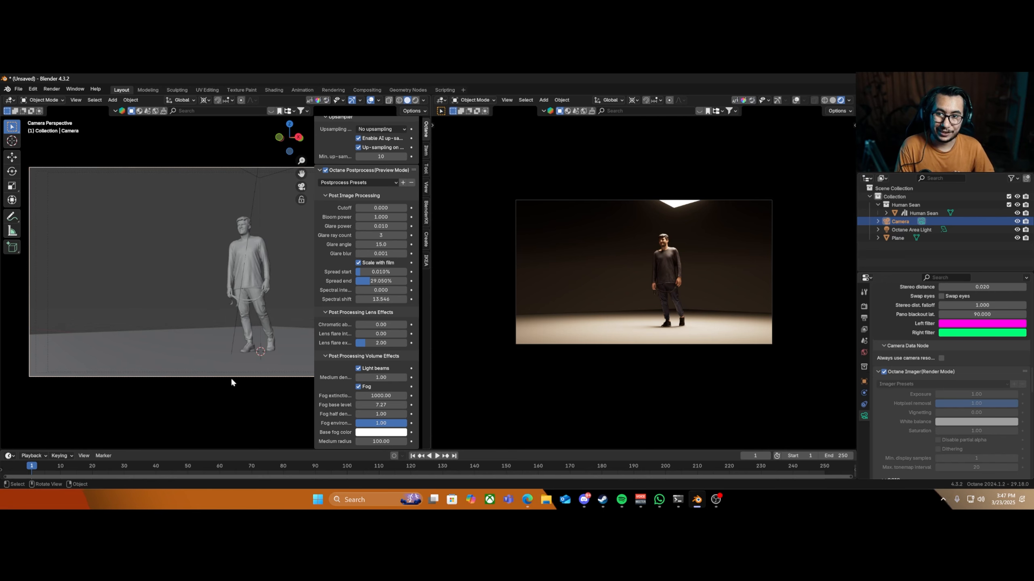
Examine the Octane Imager (Preview Mode) settings, including exposure, white balance and Tone Mapping.
{"action": "scroll", "coordinate": [358, 350], "scroll_direction": "up", "scroll_amount": 12}
{"action": "scroll", "coordinate": [358, 350], "scroll_direction": "up", "scroll_amount": 3}
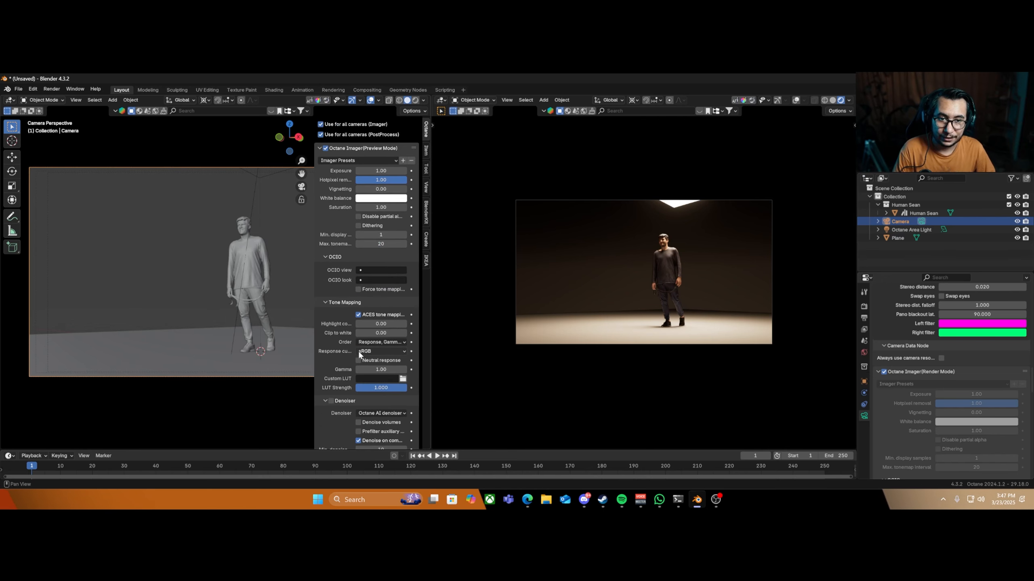